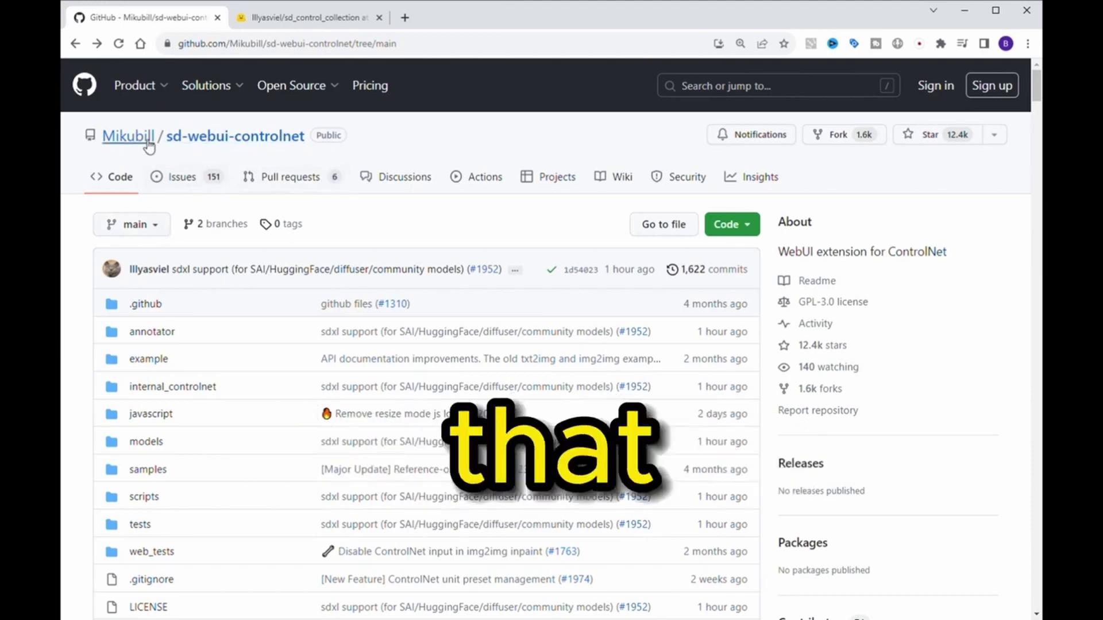
Review the sd-webui-controlnet repository's SDXL support commits and its README, down to the installation instructions
scroll(294, 264, "down", 1)
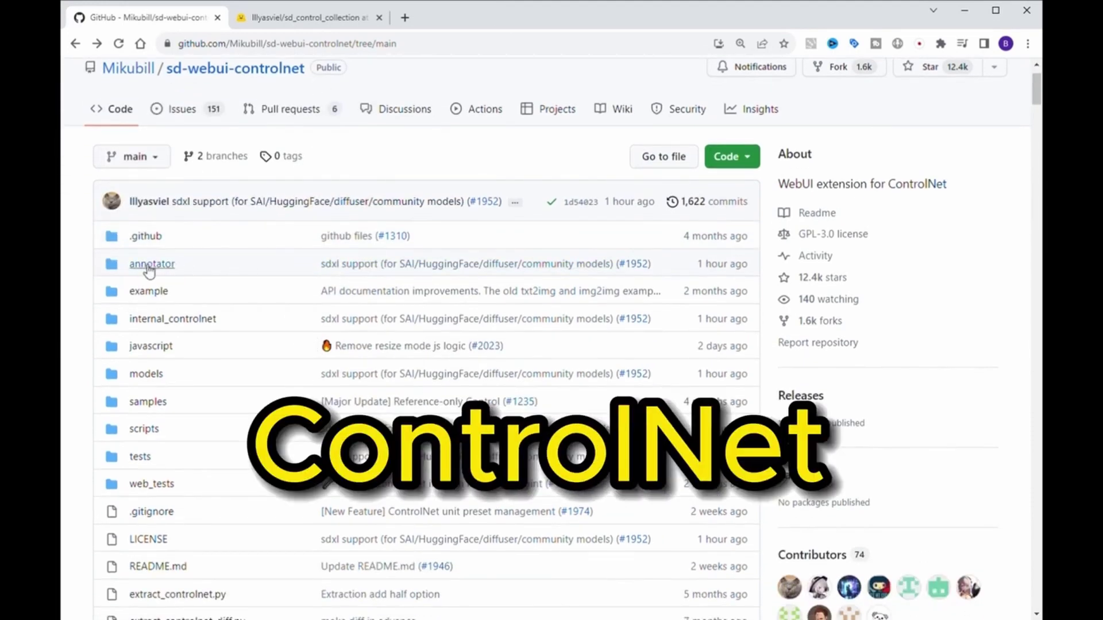
left_click_drag(320, 264, 385, 275)
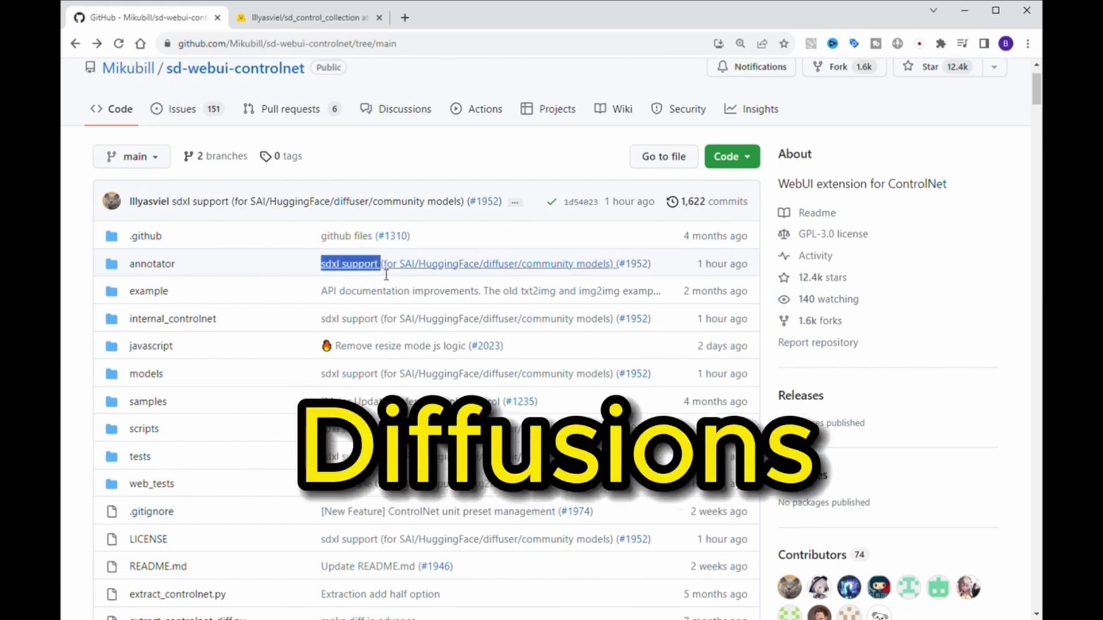
left_click(358, 165)
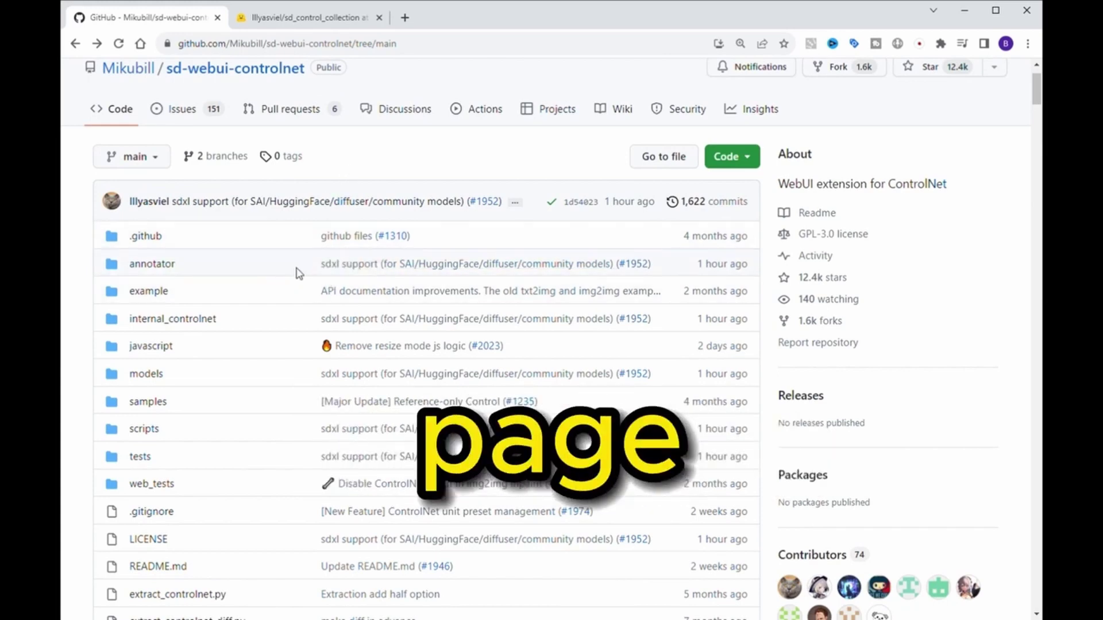
scroll(299, 273, "down", 8)
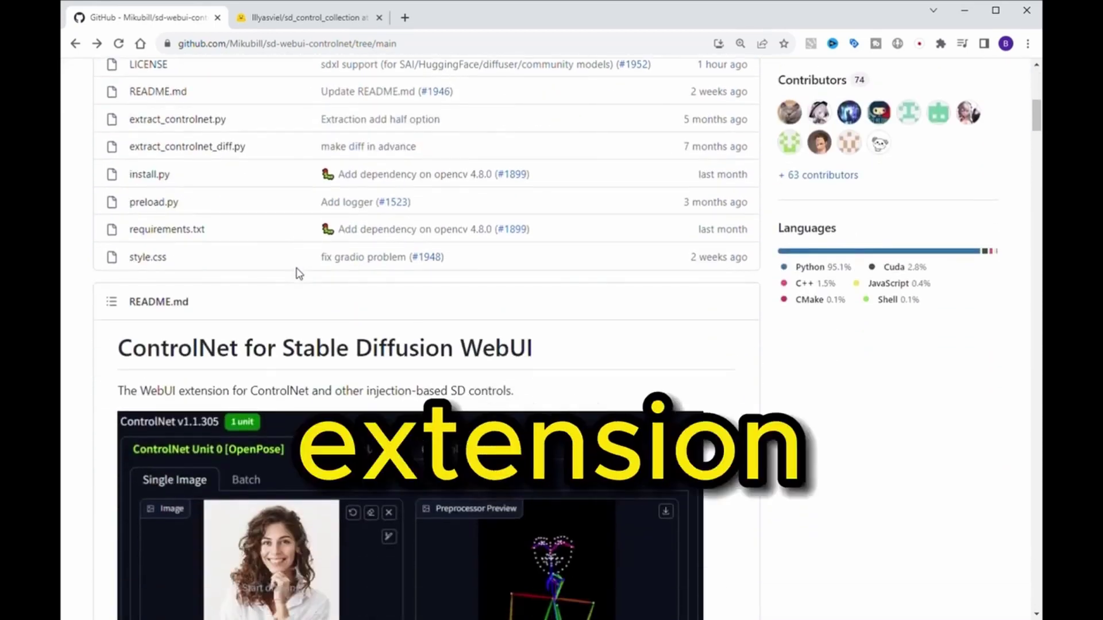
scroll(298, 273, "down", 2)
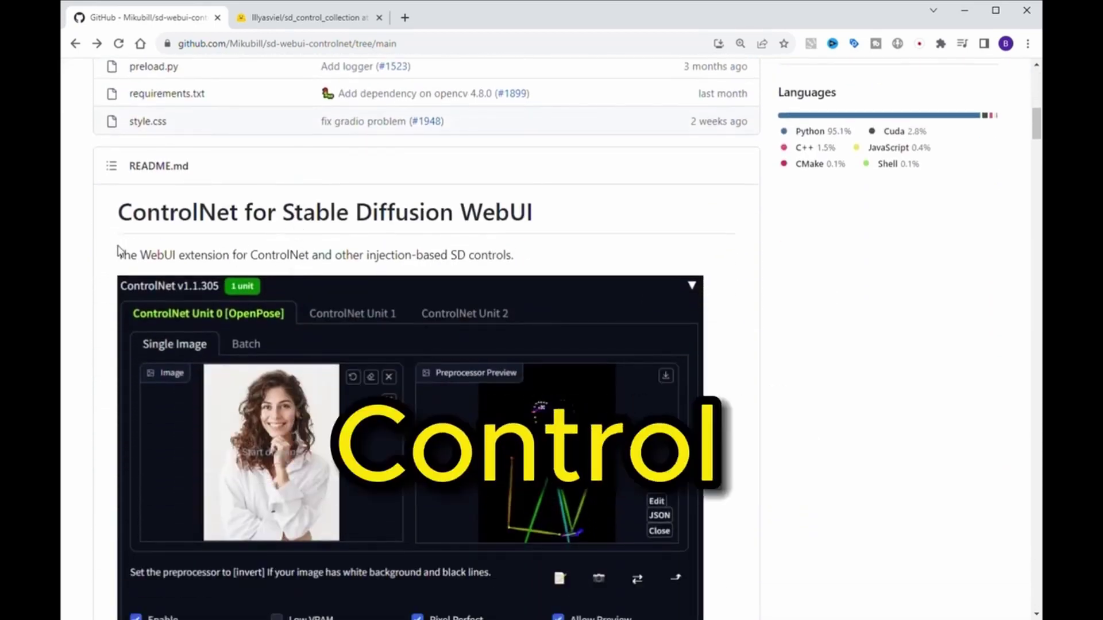
left_click_drag(123, 254, 551, 257)
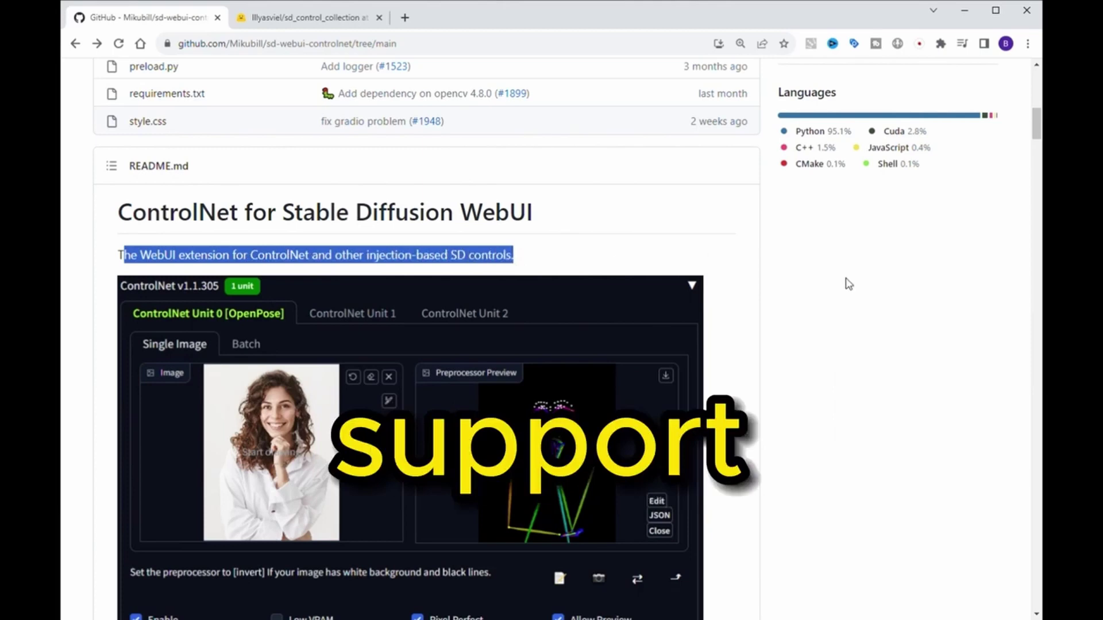
left_click(849, 284)
scroll(781, 394, "down", 10)
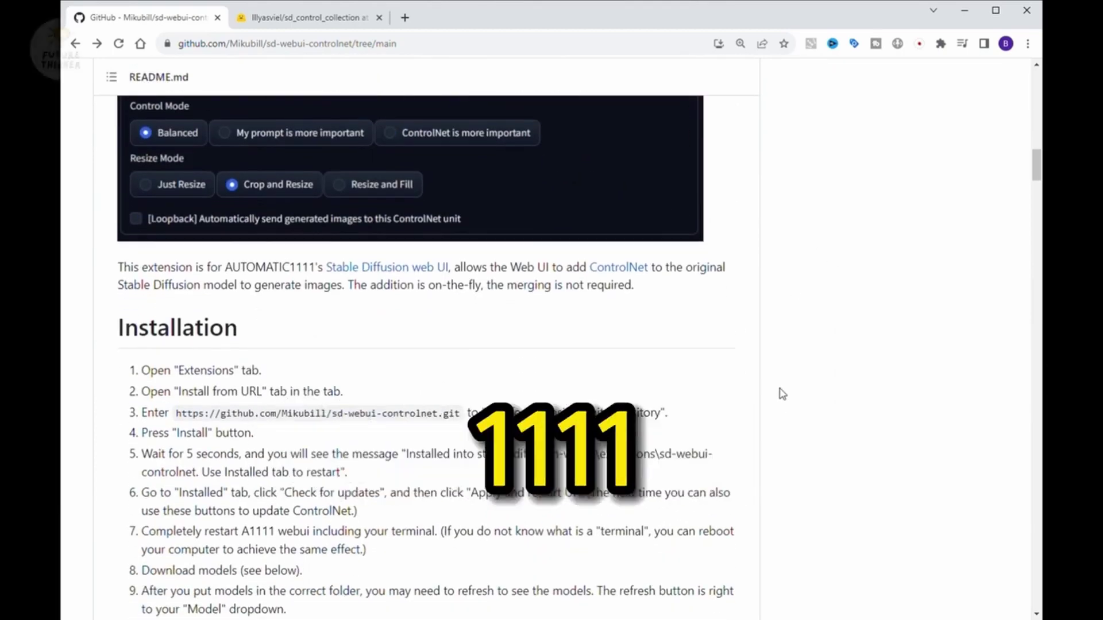
scroll(782, 394, "down", 2)
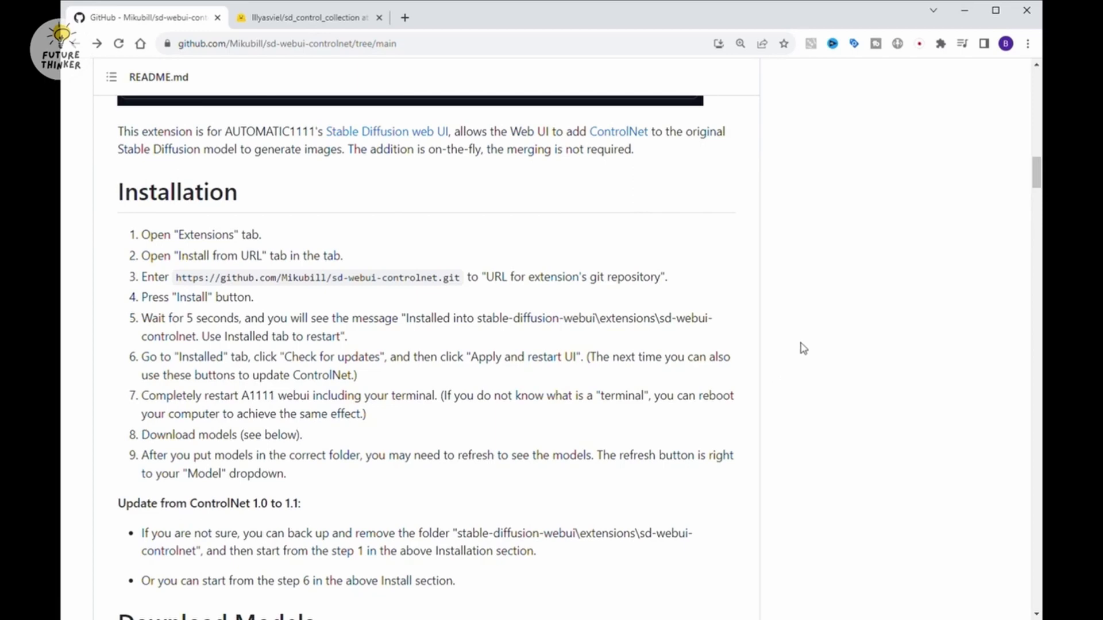
Copy the HTTPS clone URL of the sd-webui-controlnet repository
left_click_drag(1036, 176, 1037, 83)
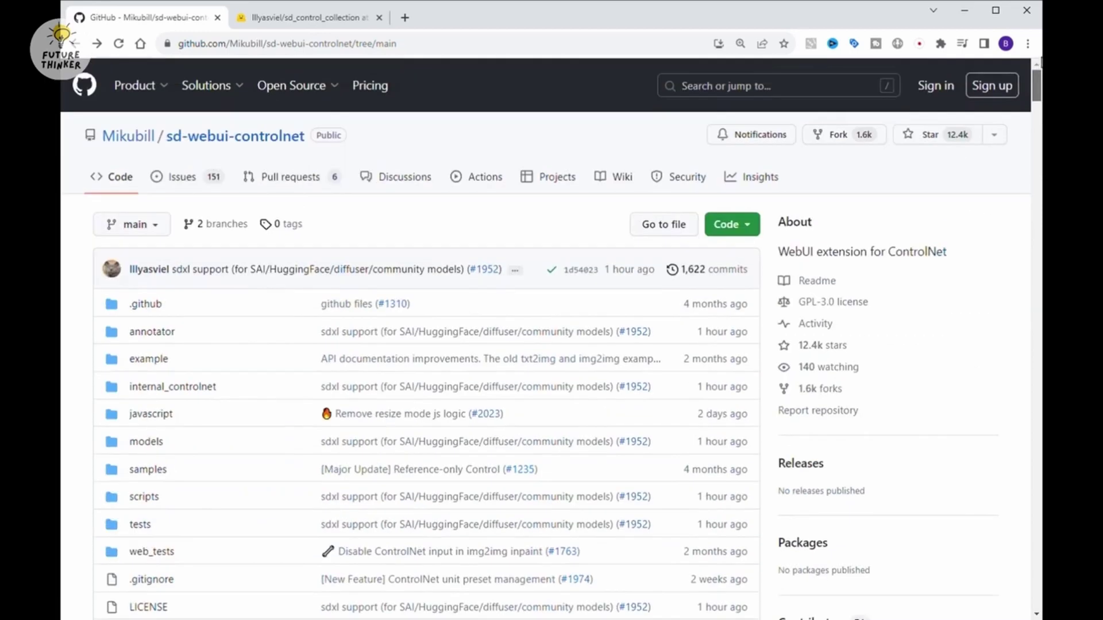
left_click(744, 227)
left_click(729, 357)
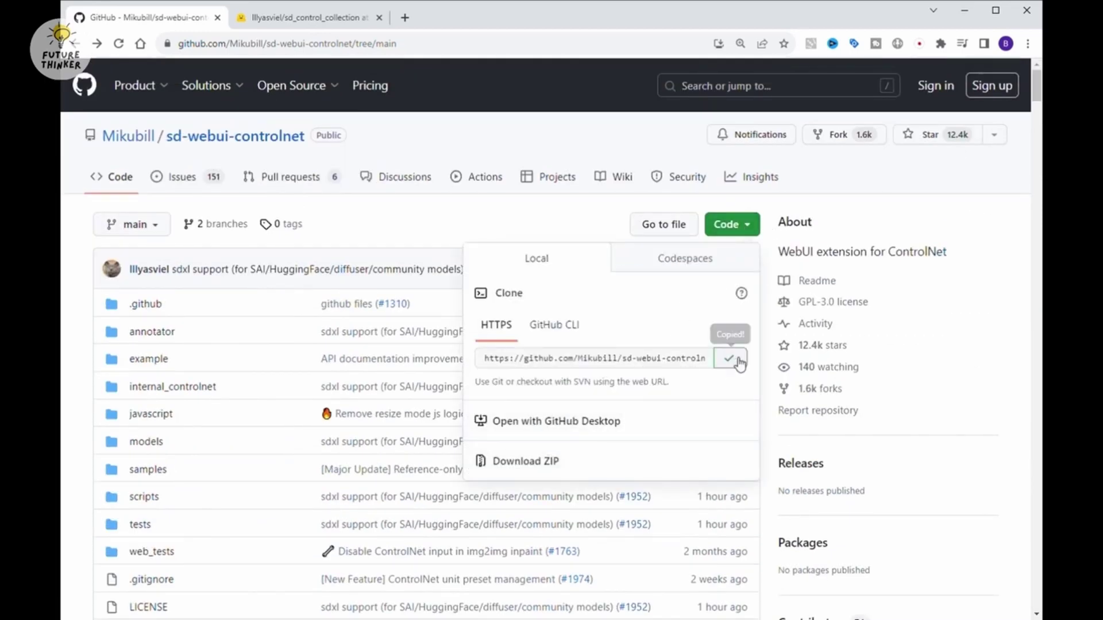
left_click(745, 228)
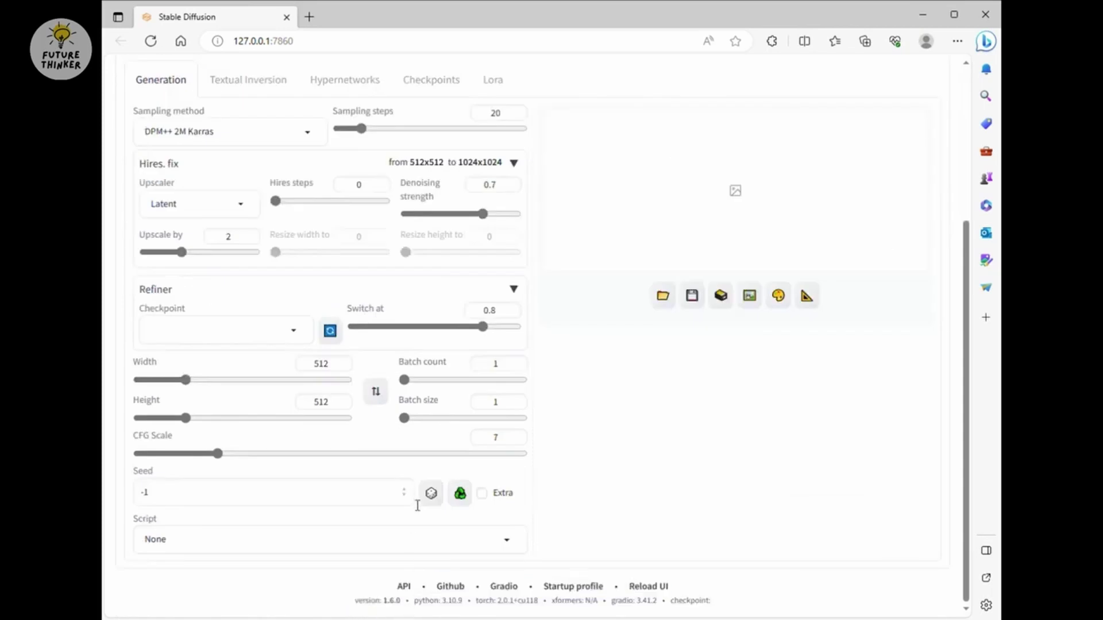
scroll(418, 505, "up", 4)
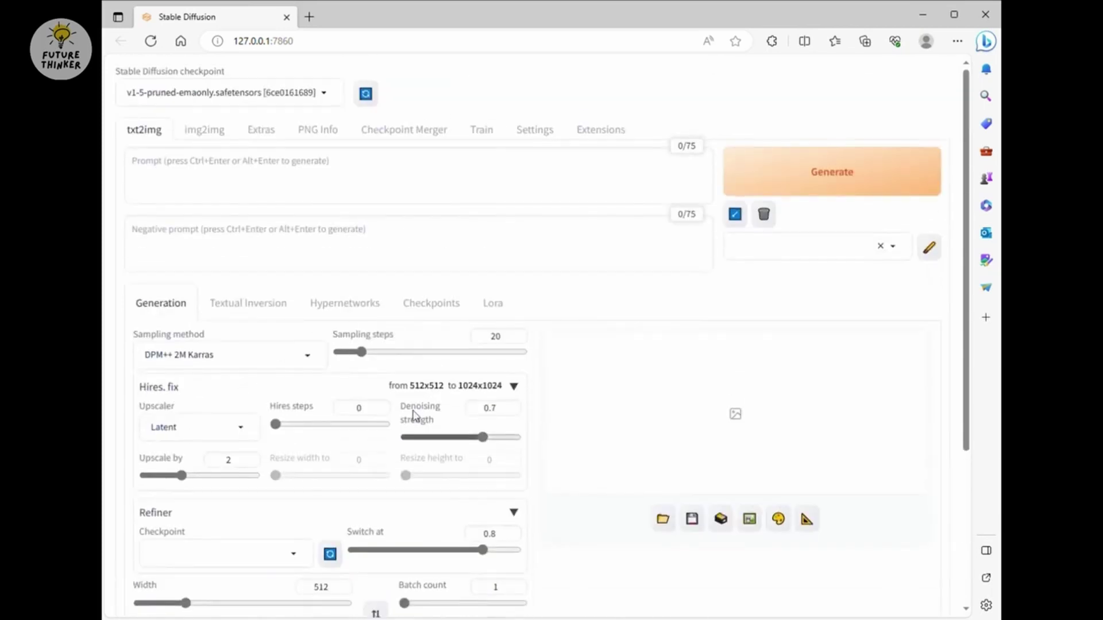
left_click(586, 133)
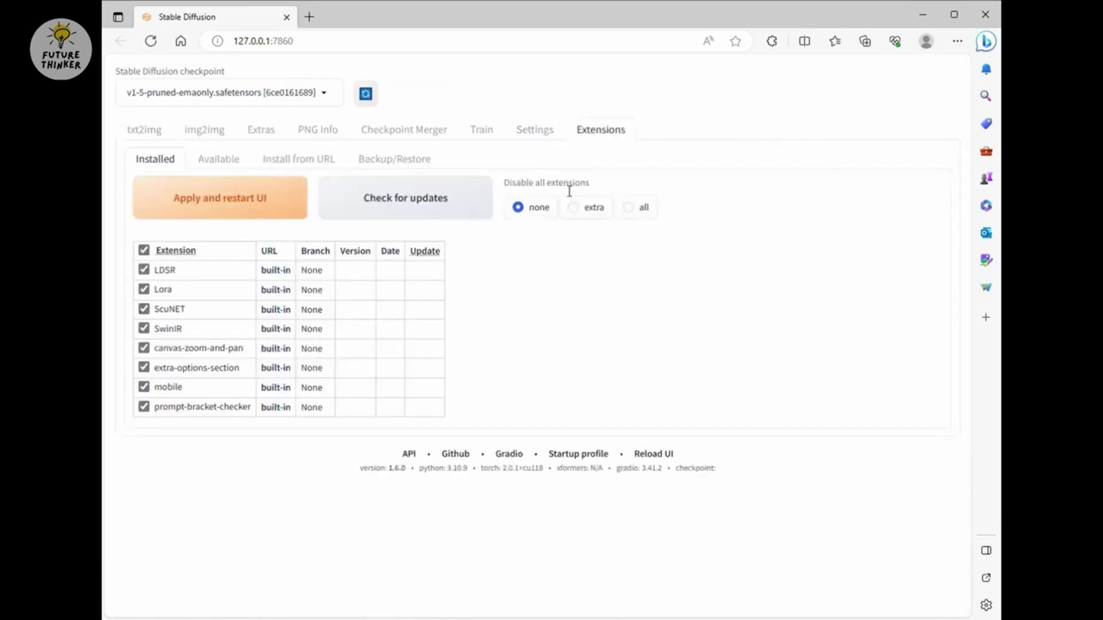
left_click(294, 163)
left_click(325, 207)
key("ctrl+v")
left_click(266, 351)
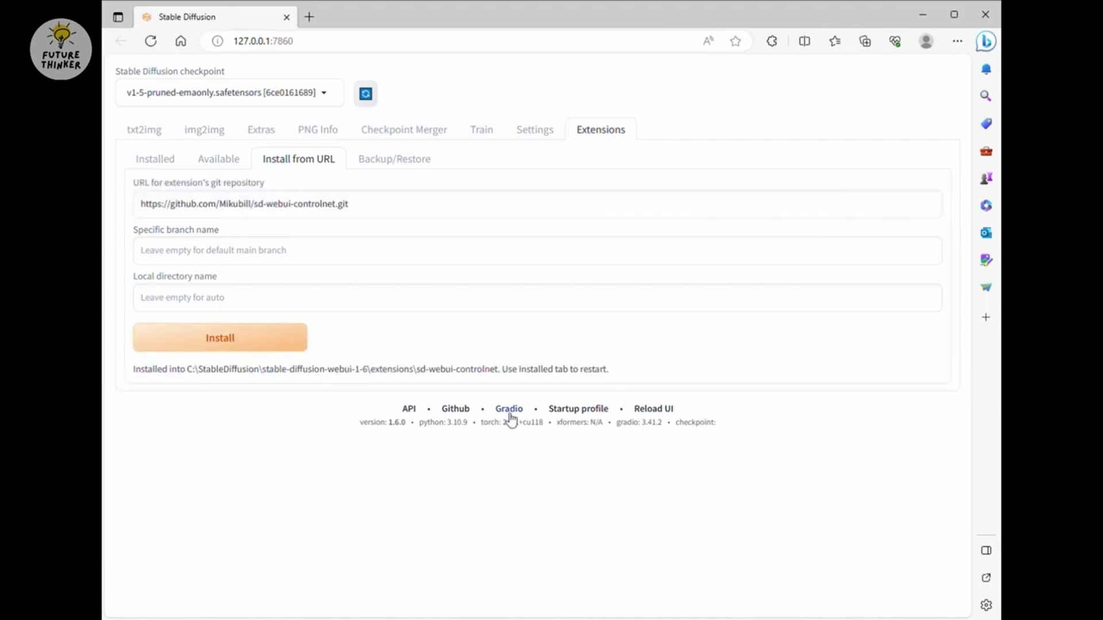
Read the installation message, and apply the installed extensions by restarting the UI
left_click_drag(636, 375, 500, 380)
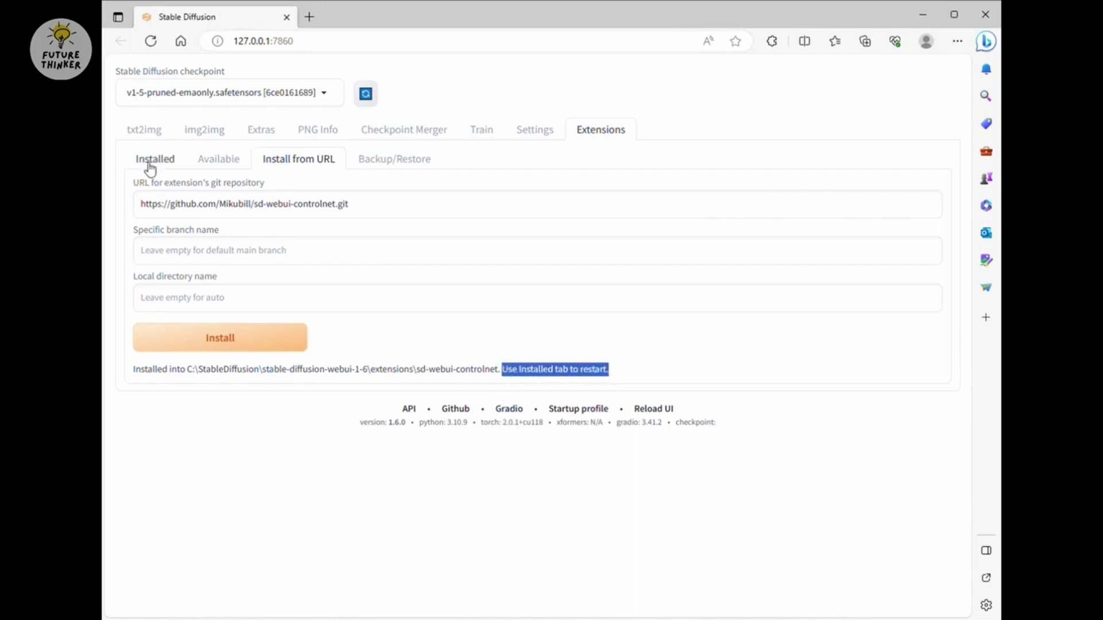
left_click(150, 167)
left_click(241, 209)
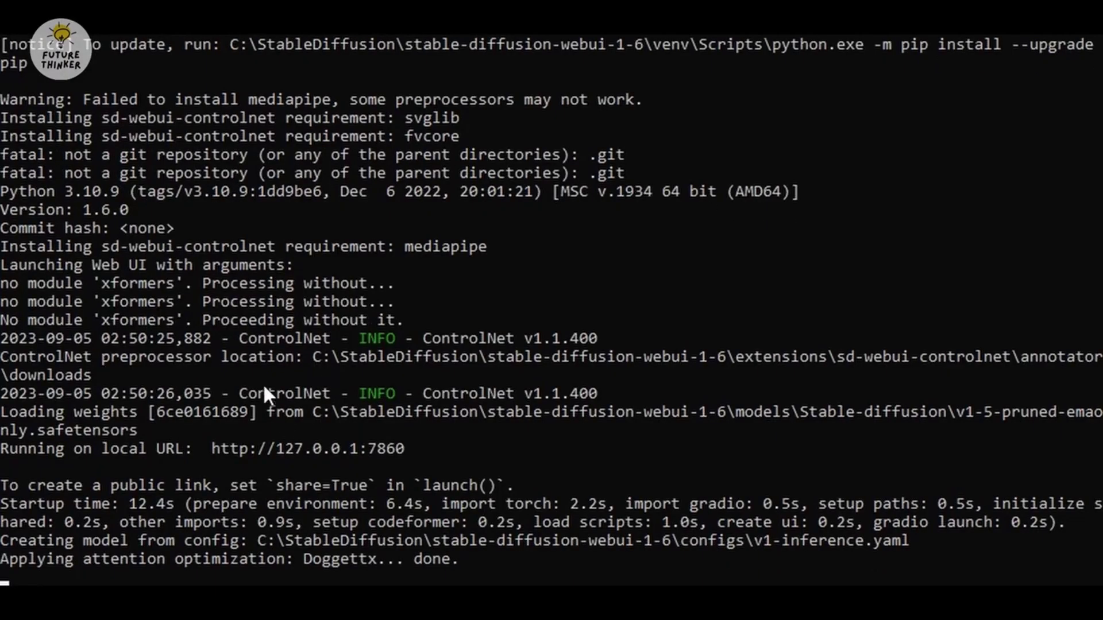
Check the terminal's startup log for the line reporting the loaded ControlNet version
left_click_drag(262, 382, 612, 394)
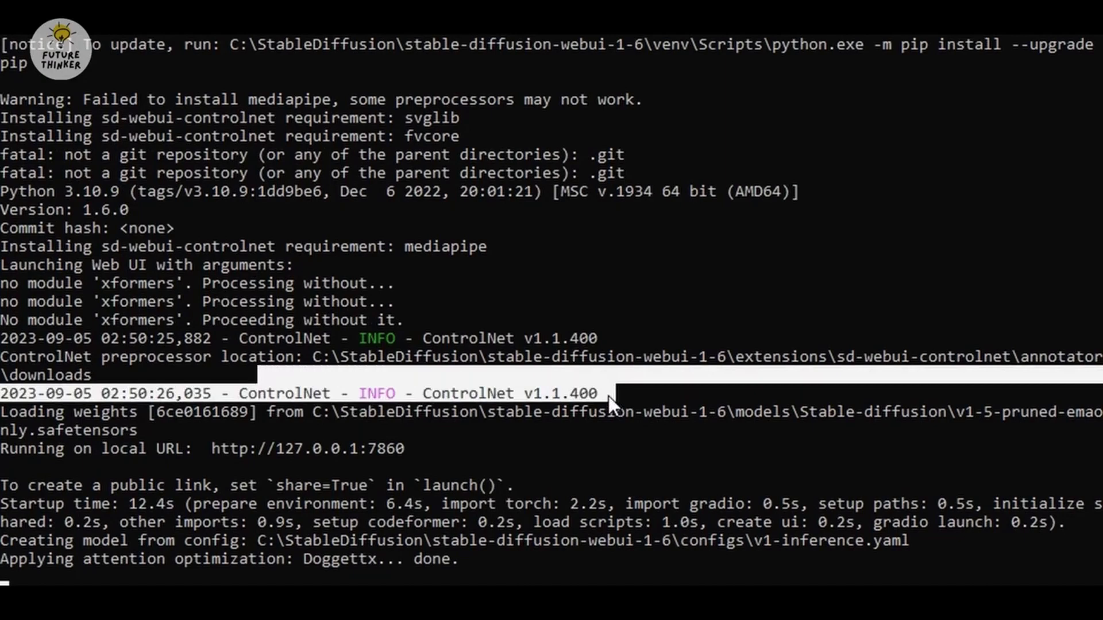
left_click(608, 395)
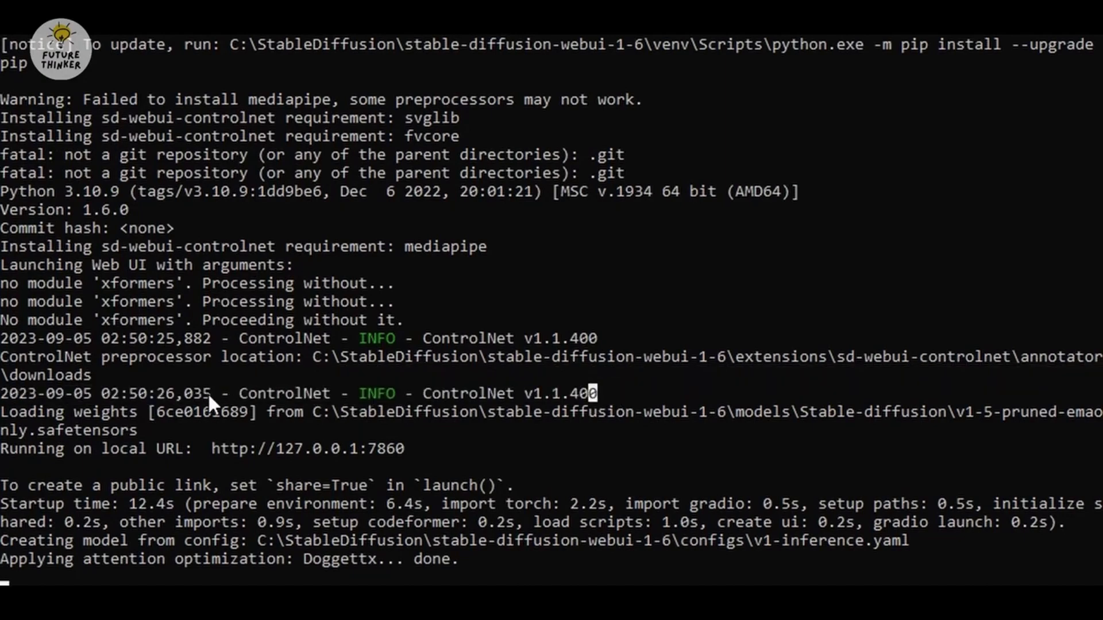
left_click_drag(243, 392, 588, 391)
left_click(442, 388)
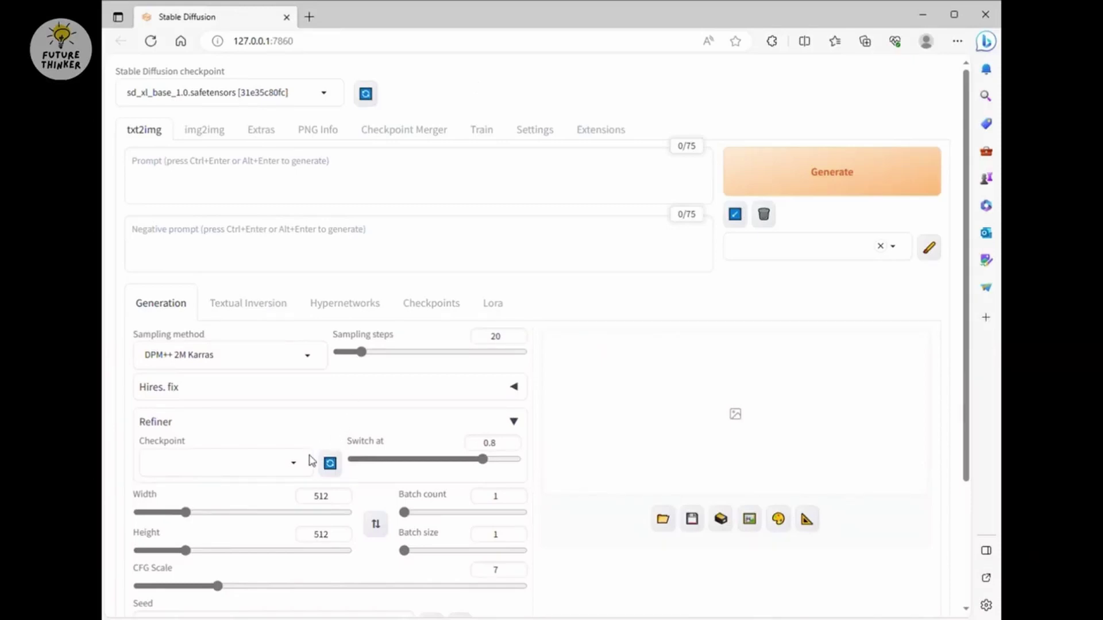
Set the refiner checkpoint to sd_xl_refiner_1.0.safetensors and look briefly at the Hires. fix options
left_click(283, 468)
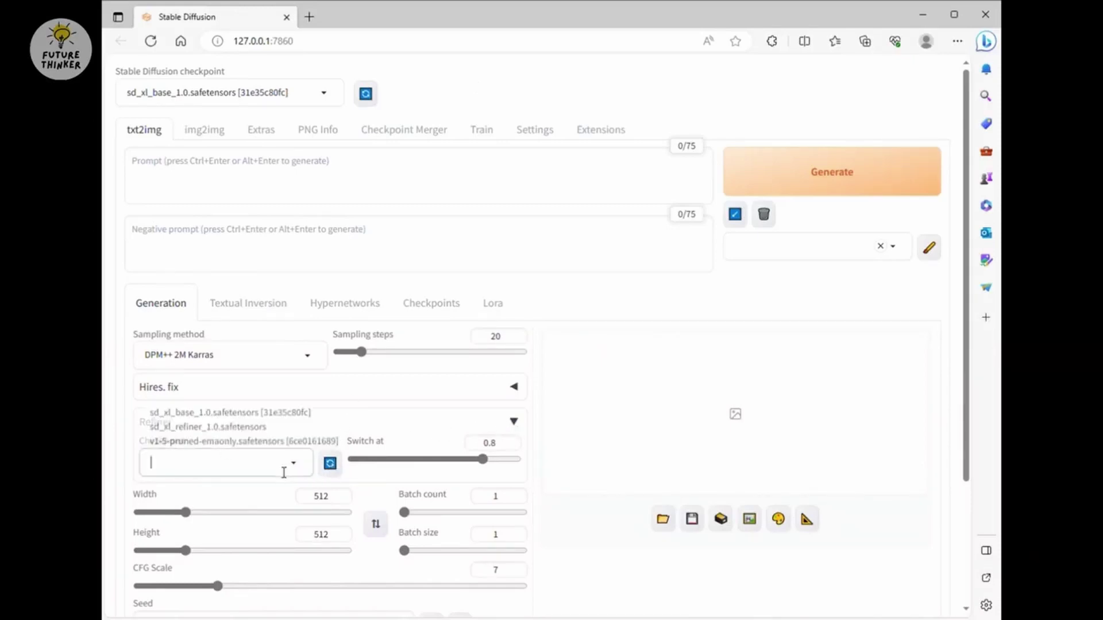
left_click(224, 426)
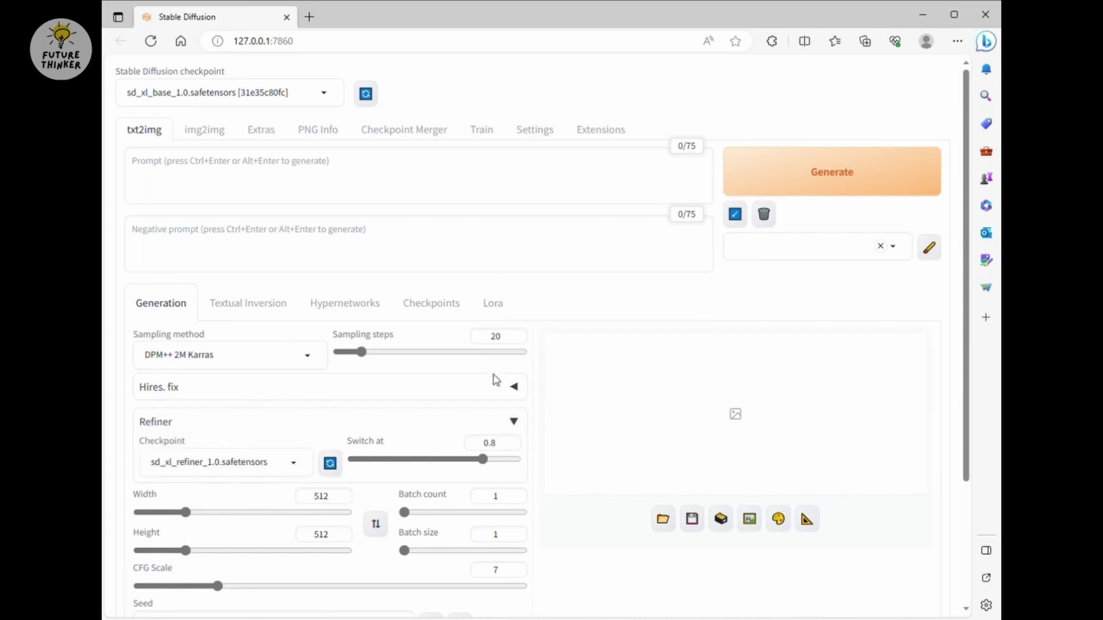
left_click(514, 388)
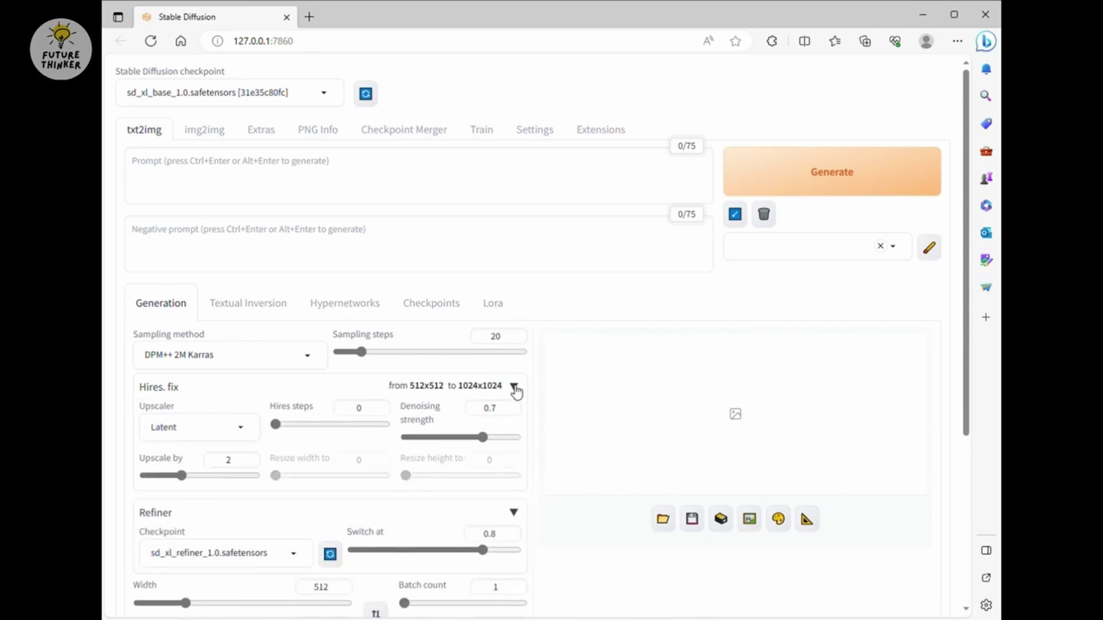
left_click(514, 388)
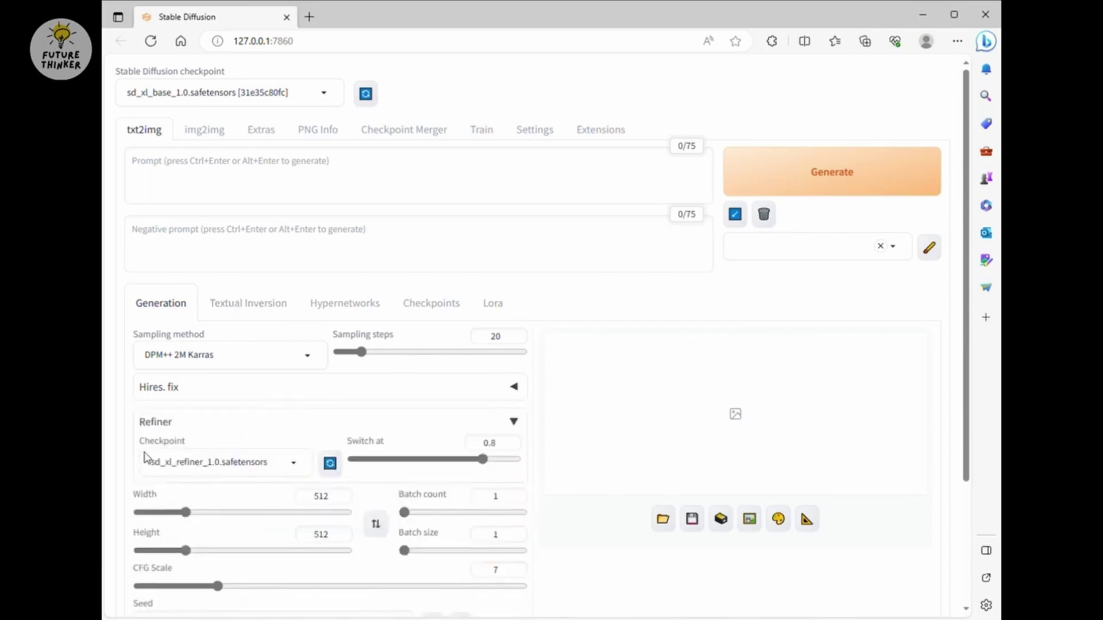
Check the list of installed extensions and expand the ControlNet section in the txt2img generation settings
left_click(597, 134)
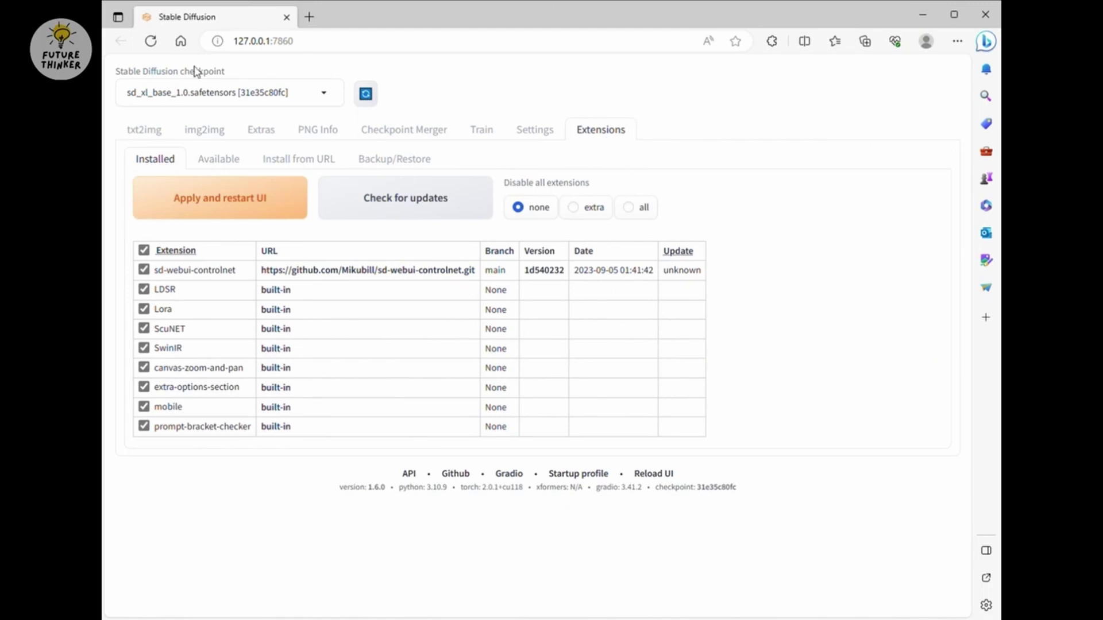
left_click(145, 131)
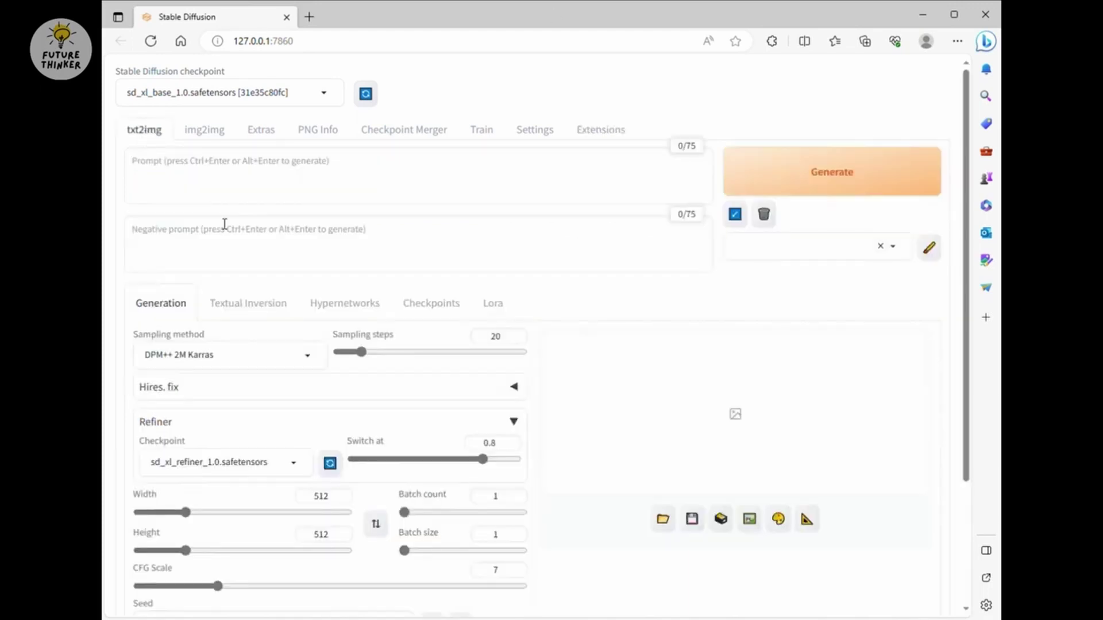
scroll(224, 223, "down", 3)
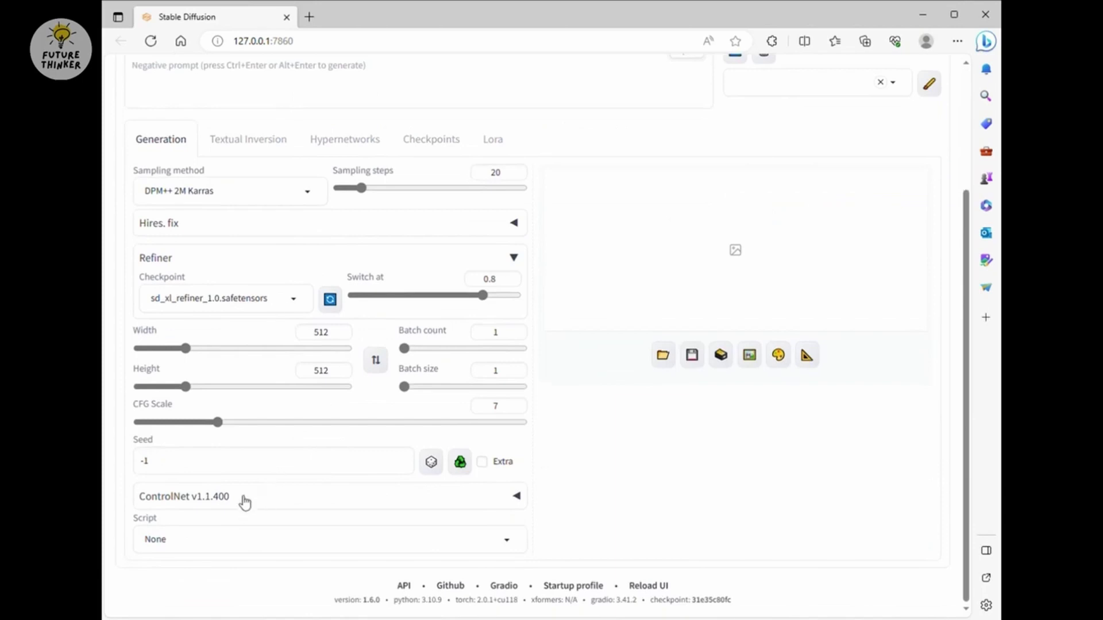
left_click(273, 497)
Look through the preprocessors and models offered for ControlNet Unit 0
scroll(272, 496, "down", 9)
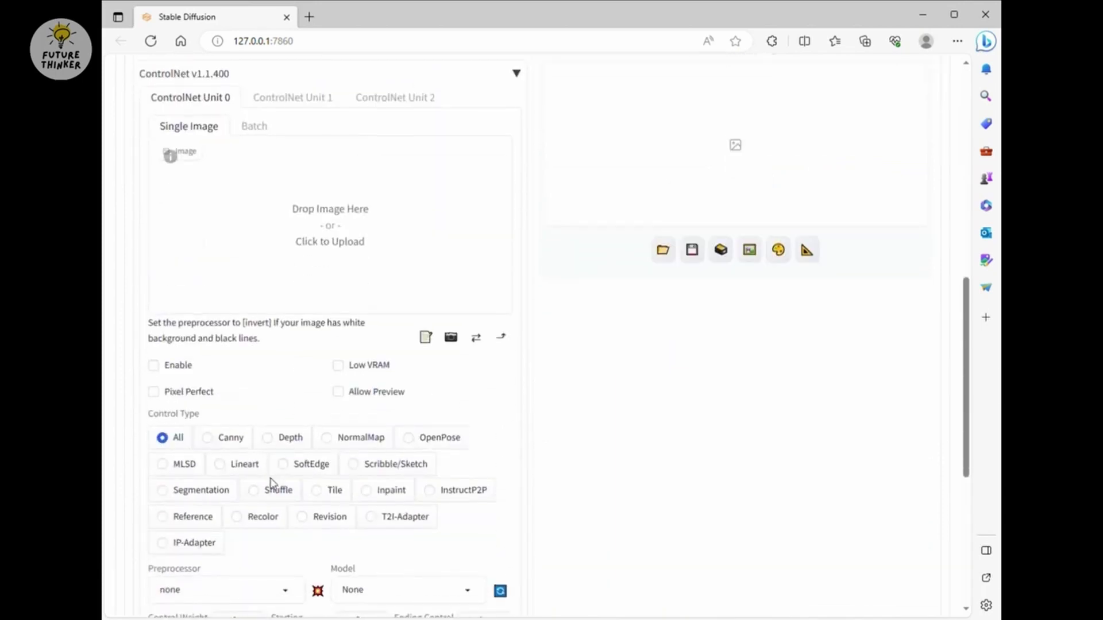
left_click(255, 512)
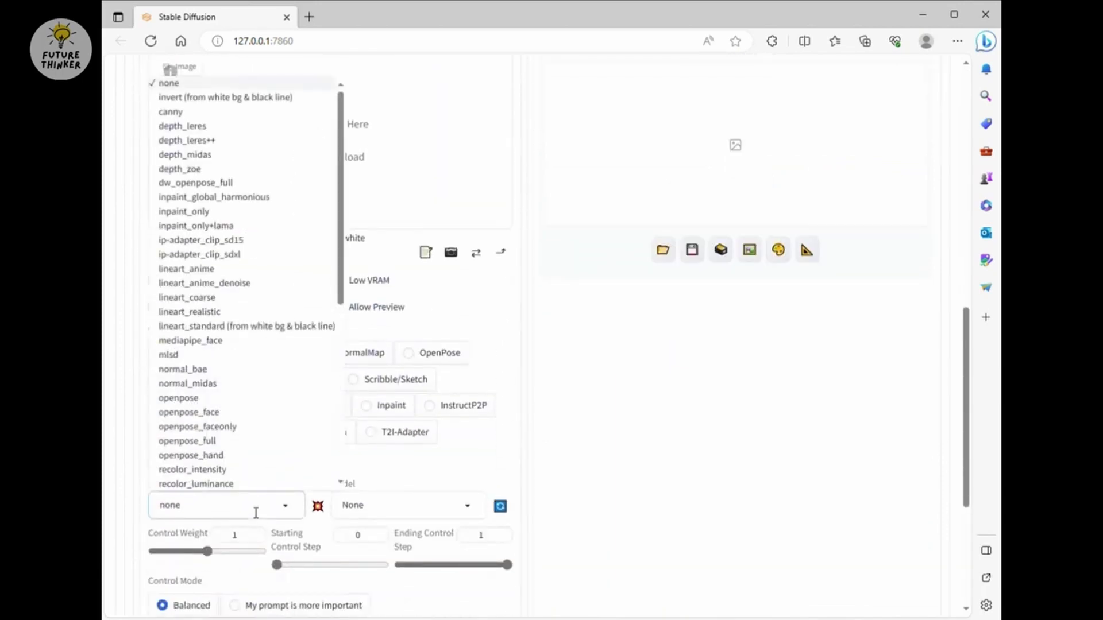
left_click(569, 421)
left_click(404, 509)
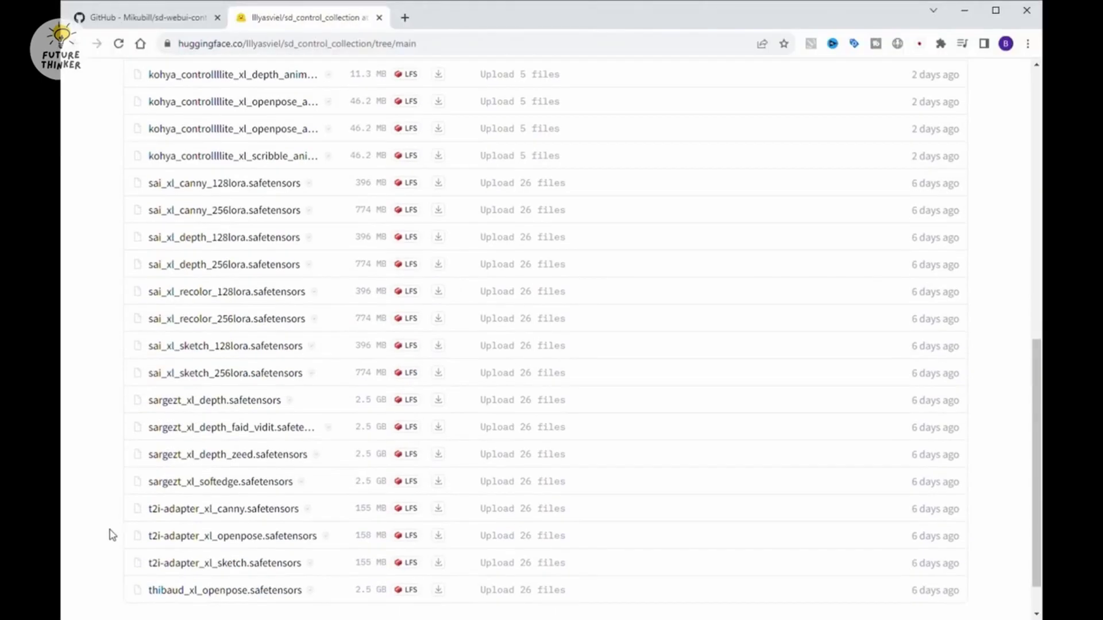
Switch to the Hugging Face sd_control_collection page and download diffusers_xl_canny_full.safetensors and diffusers_xl_depth_full.safetensors
scroll(112, 528, "up", 8)
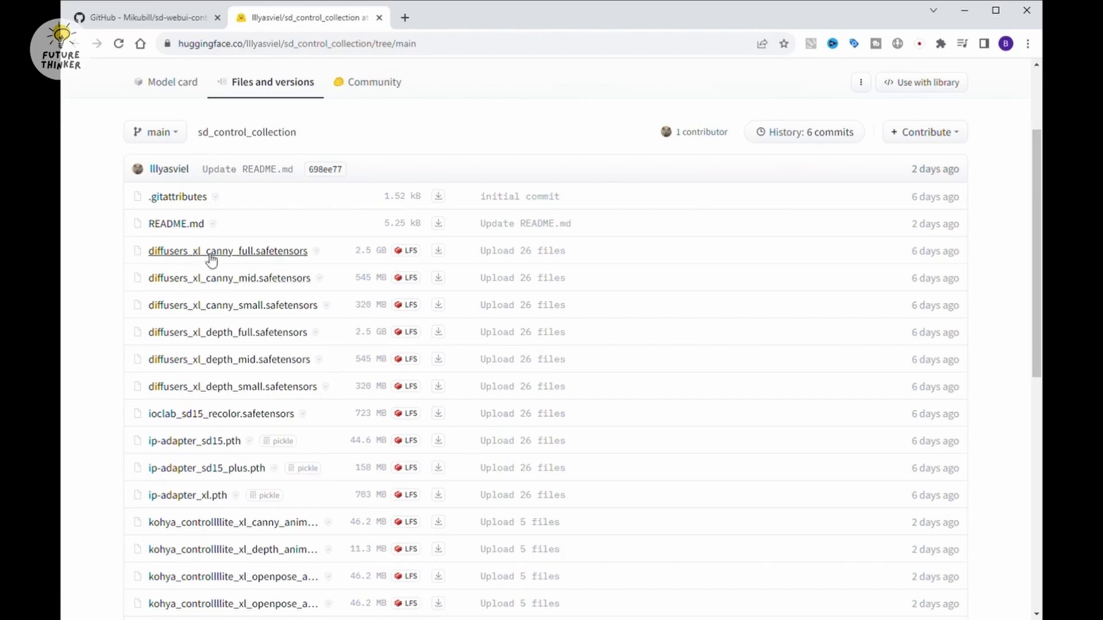
left_click(440, 252)
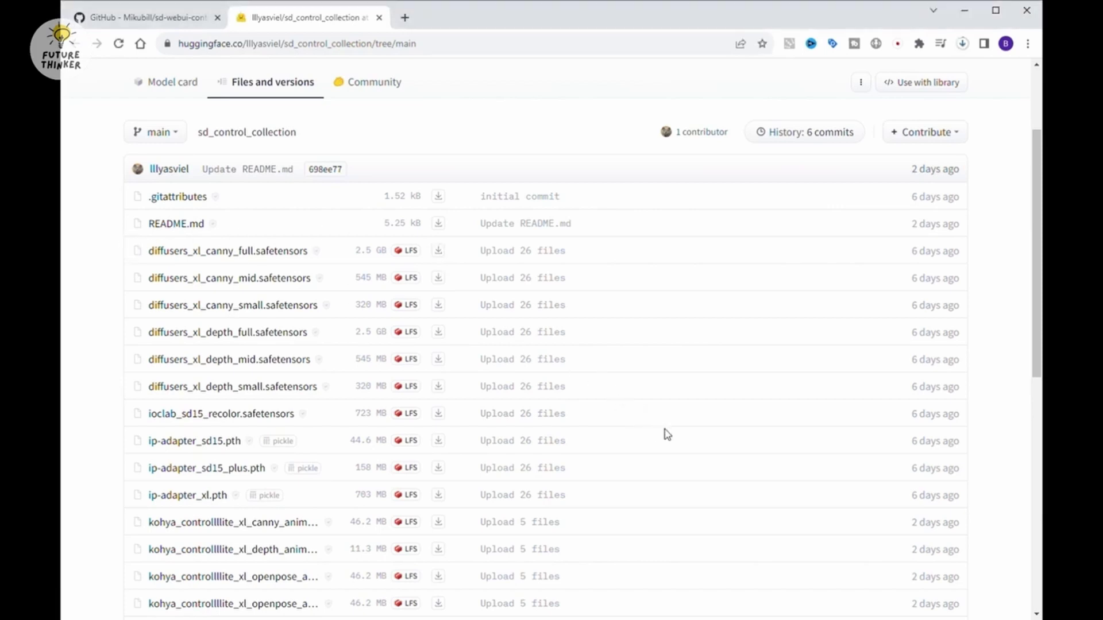
left_click(440, 335)
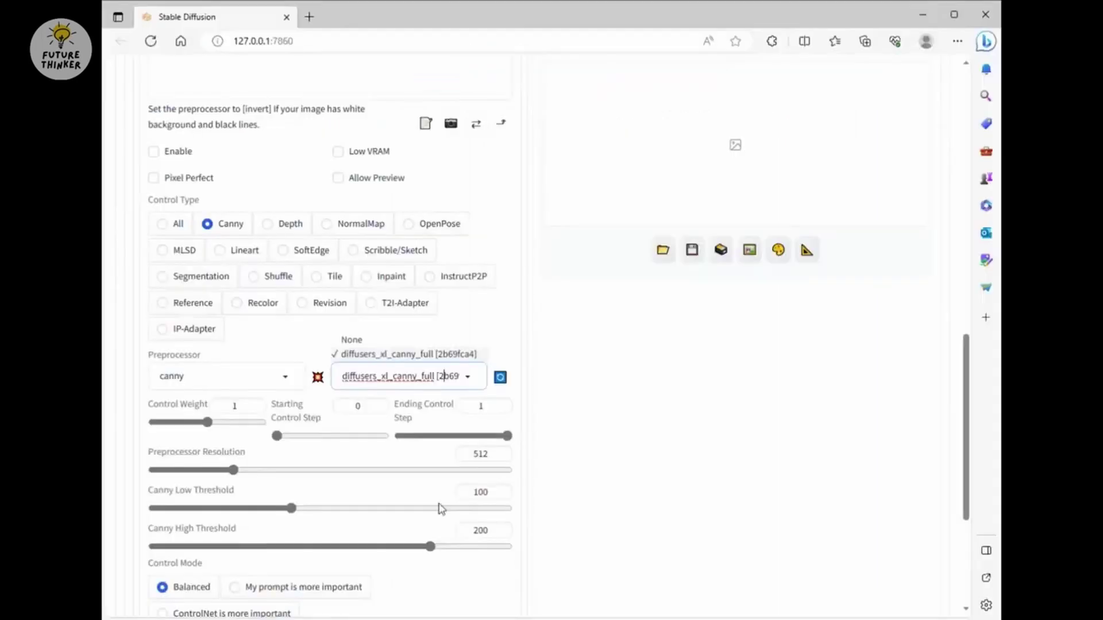
Back in the Stable Diffusion web UI, close the model list and set ControlNet Unit 0's control type to All
left_click(682, 439)
scroll(596, 374, "up", 6)
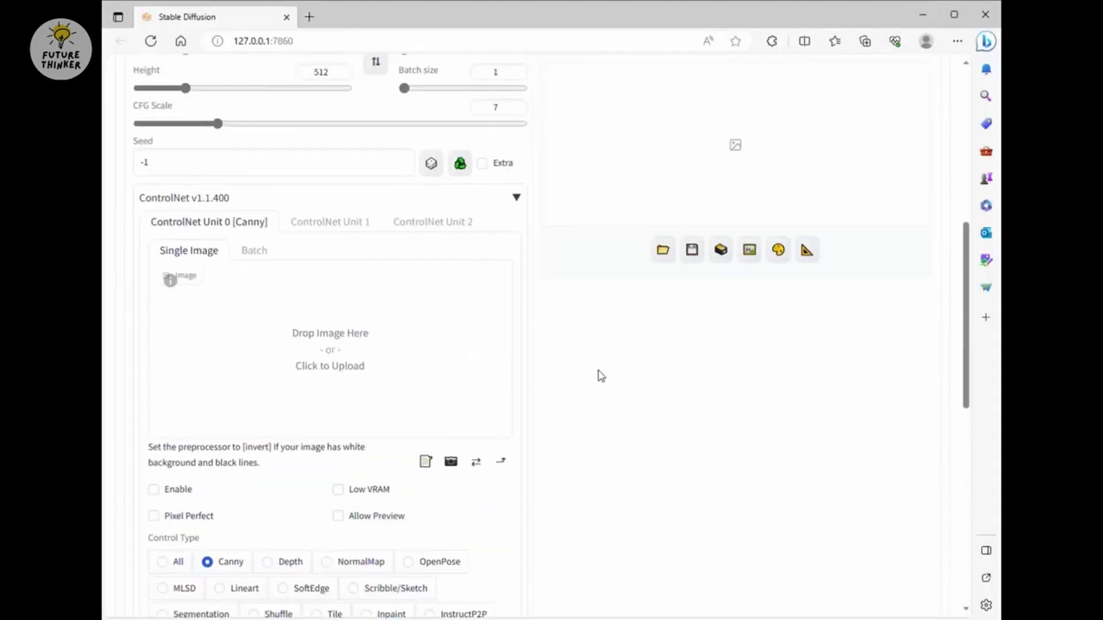
scroll(601, 376, "down", 3)
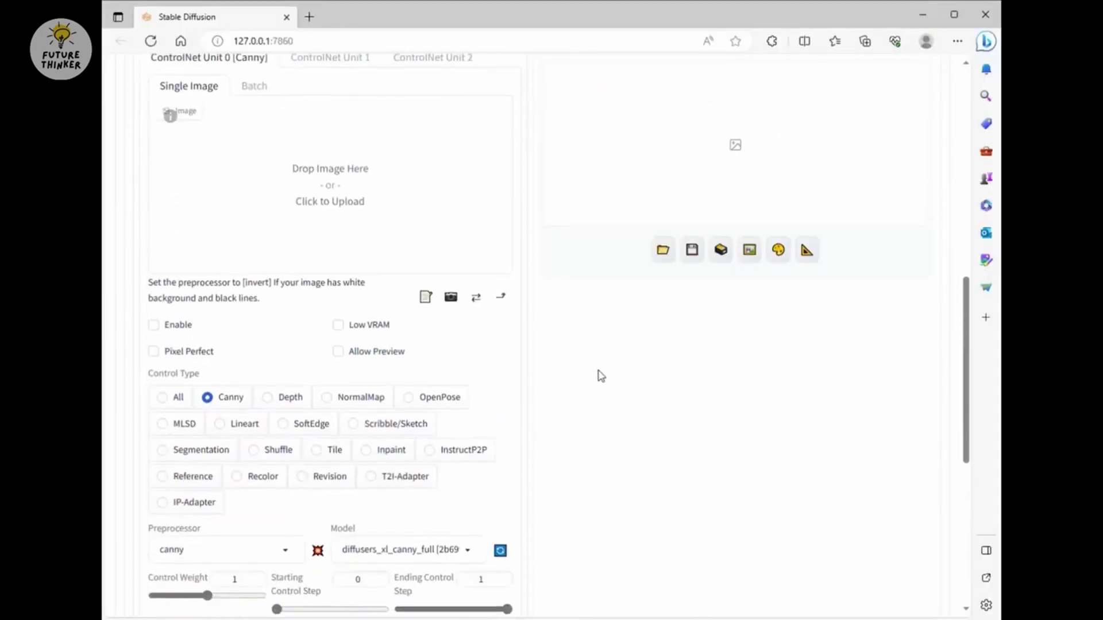
left_click(162, 395)
scroll(189, 399, "down", 3)
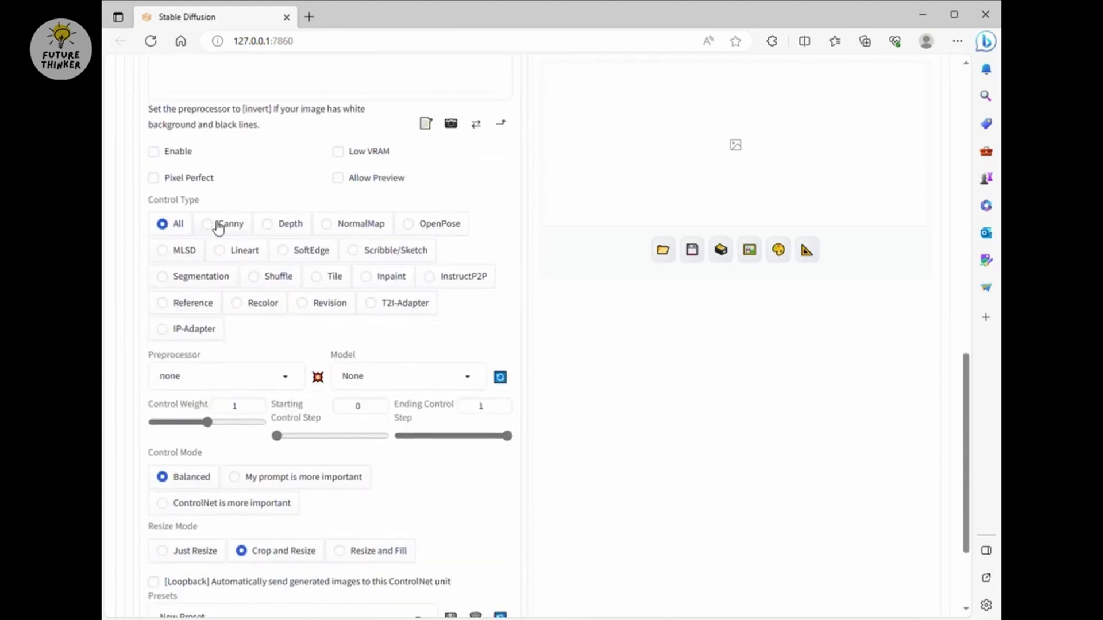
Check which SDXL model ControlNet Unit 0 offers for the Canny and Depth control types
left_click(208, 225)
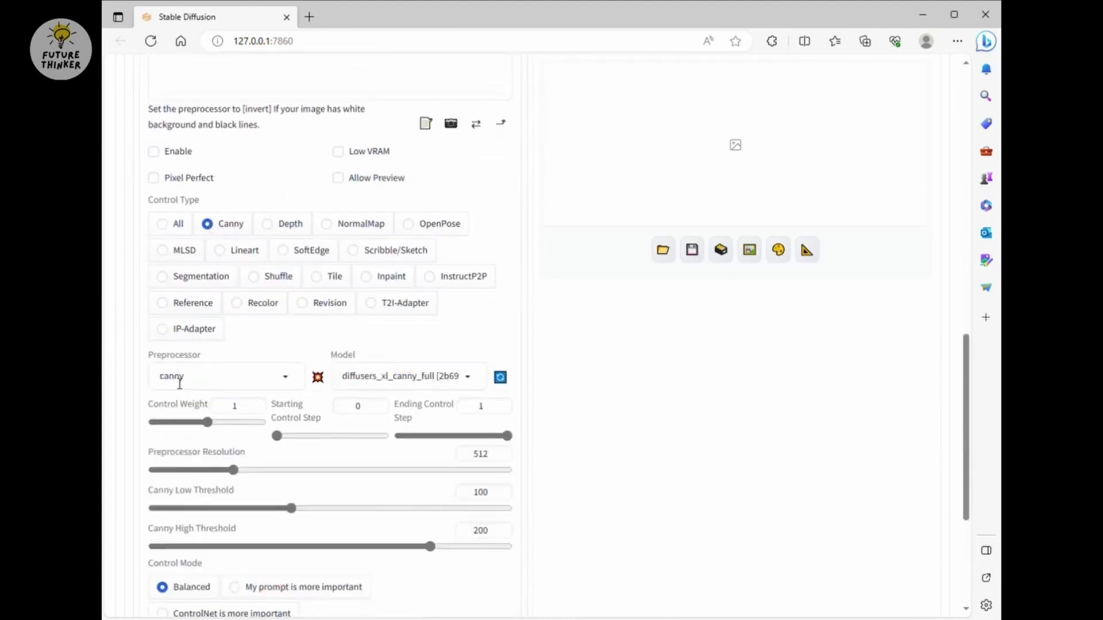
left_click(391, 377)
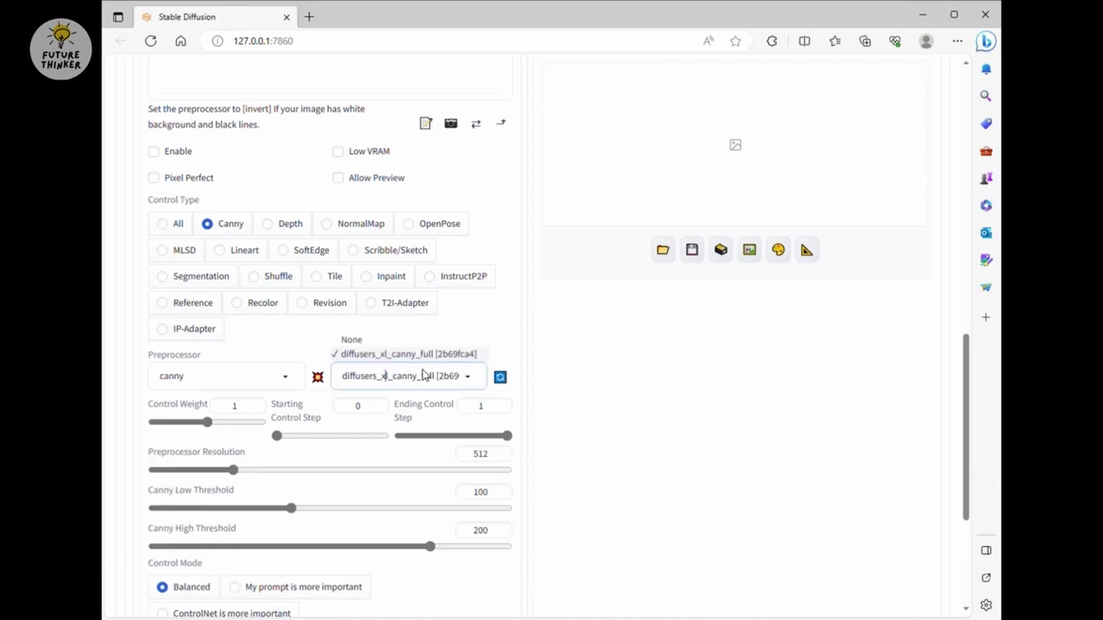
left_click(290, 224)
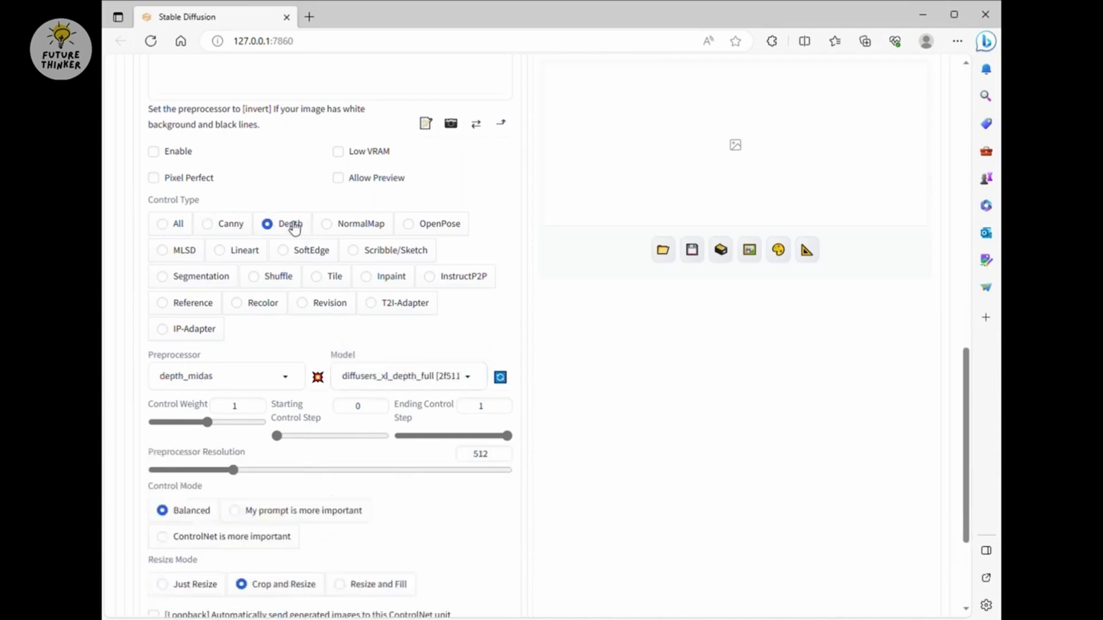
left_click(380, 382)
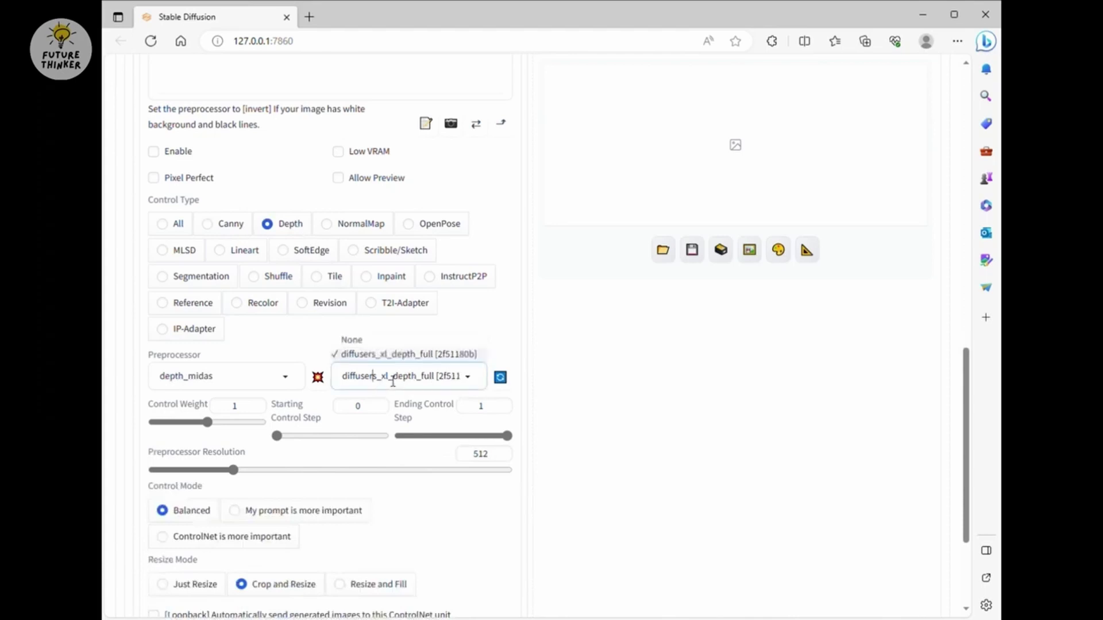
left_click(596, 382)
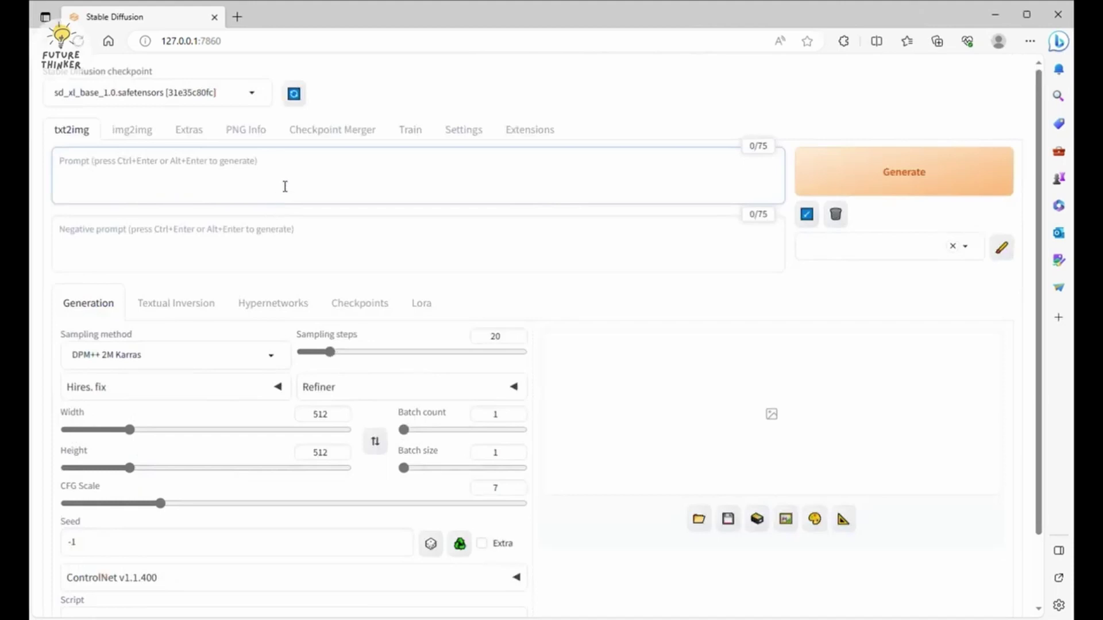
Enter the prompt "1girl" and set the sampling steps to 40 and the CFG scale to 9
type("1girl")
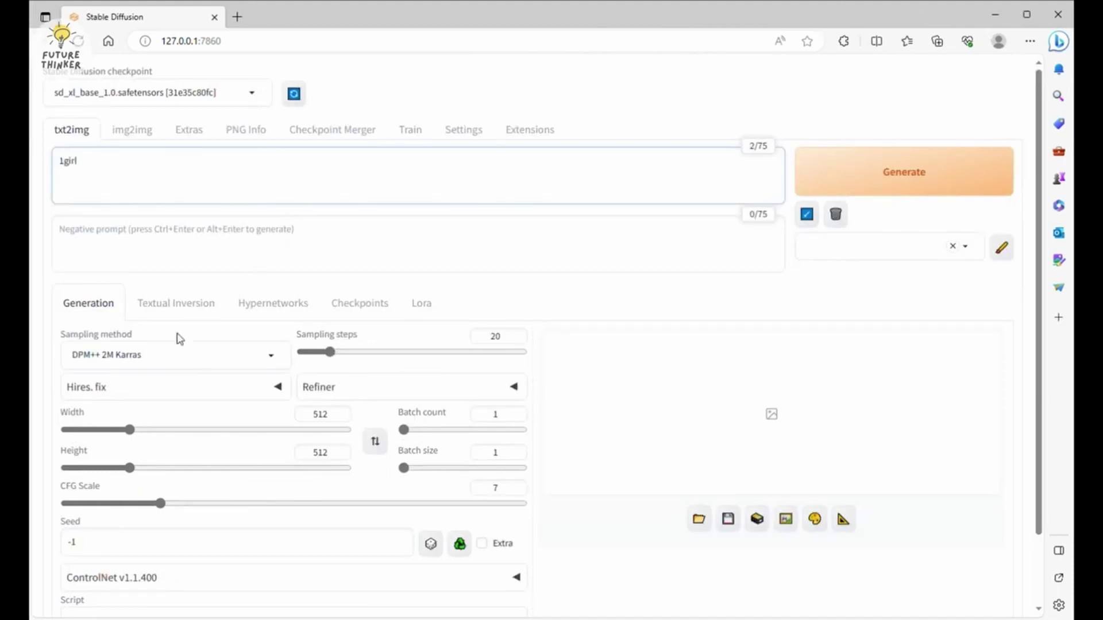
double_click(508, 339)
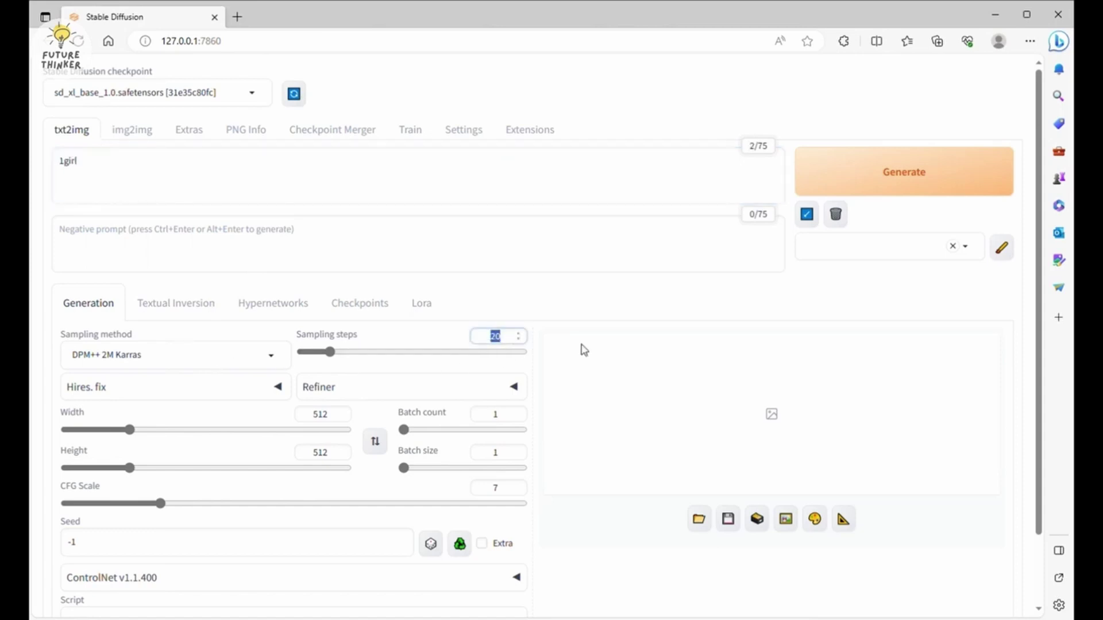
type("40")
left_click(519, 486)
left_click(519, 486)
left_click(520, 486)
left_click(519, 486)
Expand the ControlNet section, enable Unit 0 and load the photo of the woman in a floral dress as its control image
scroll(389, 490, "down", 1)
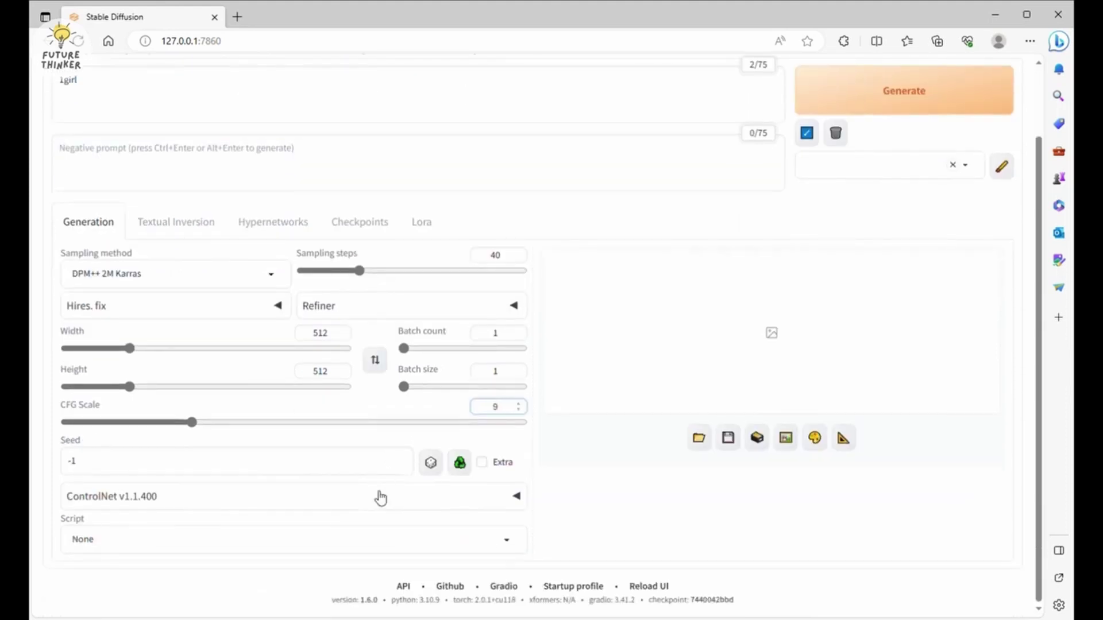
left_click(394, 502)
scroll(392, 506, "down", 3)
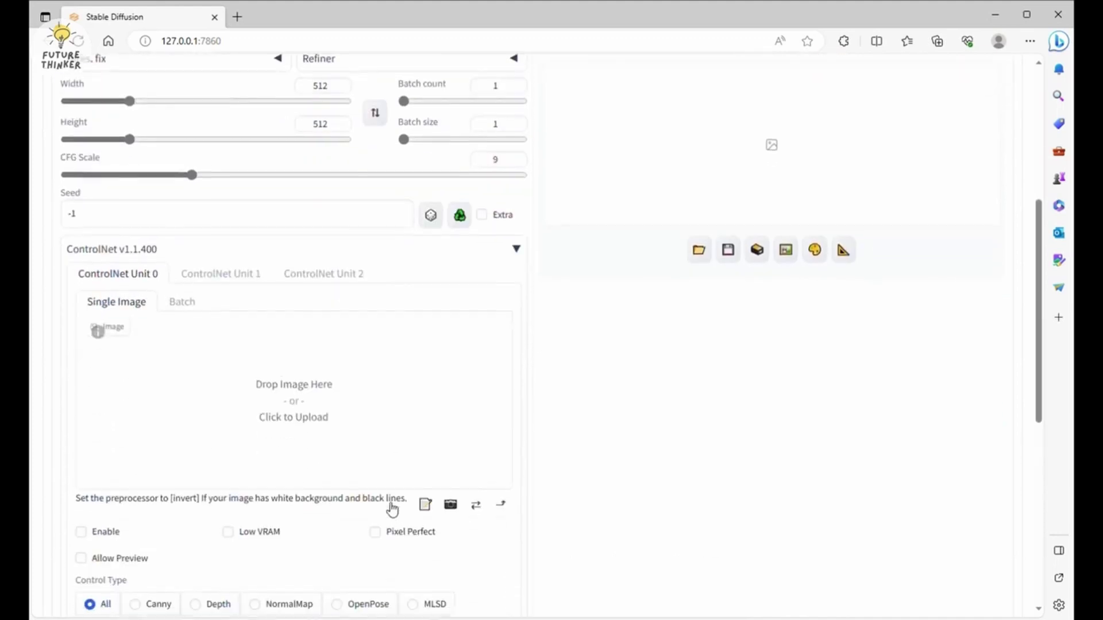
scroll(392, 508, "down", 1)
left_click(125, 441)
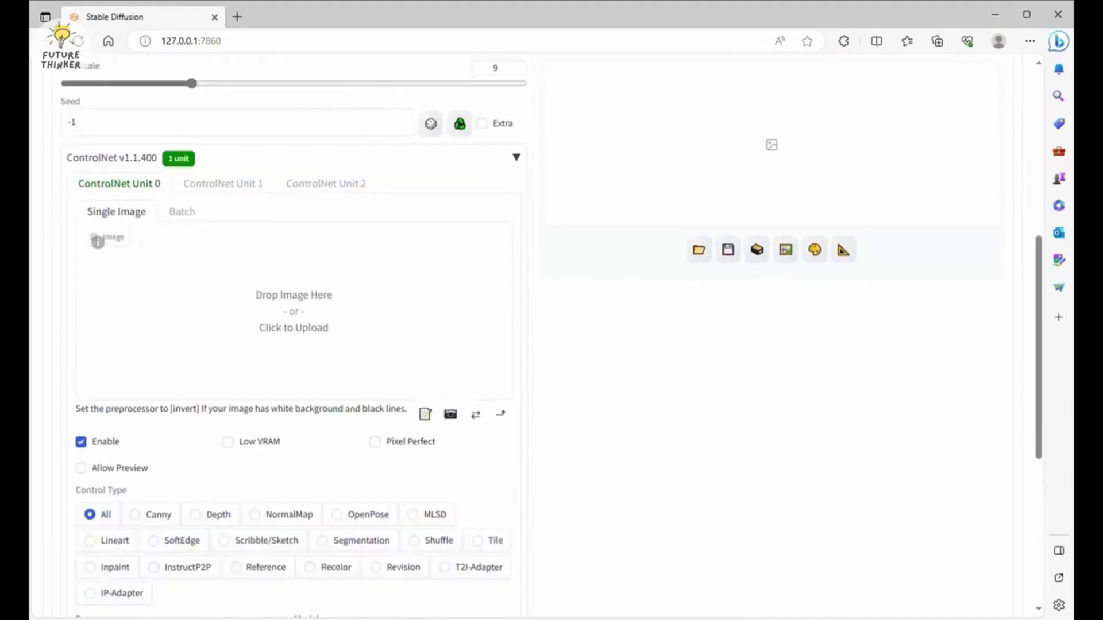
left_click_drag(81, 248, 213, 333)
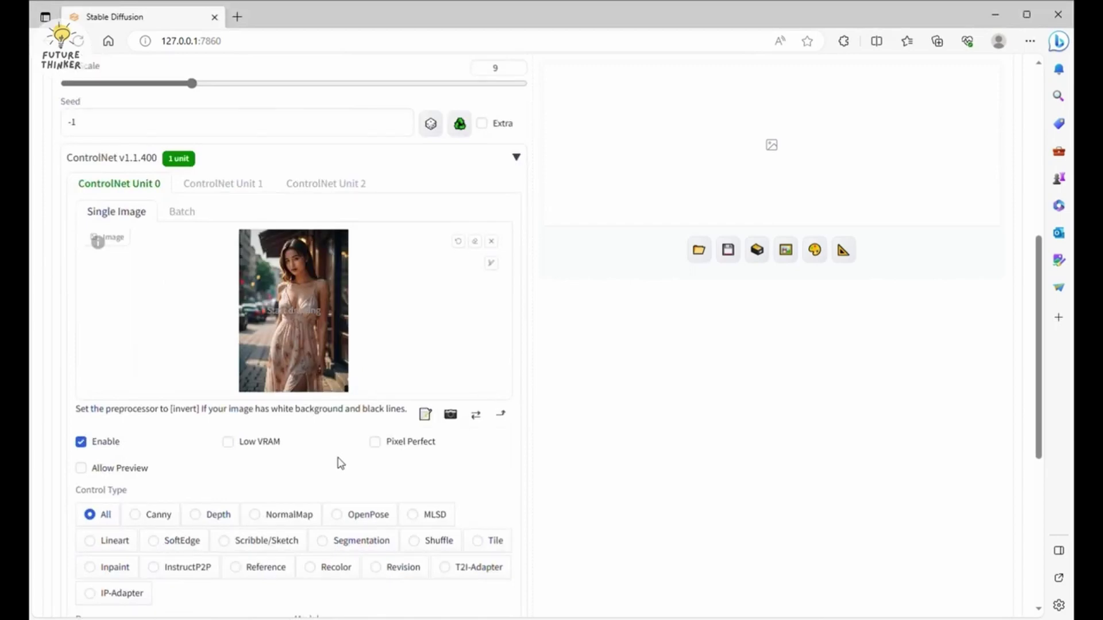
Turn on Pixel Perfect for Unit 0 and set its control type to Canny, keeping the diffusers_xl_canny_full model
left_click(378, 446)
left_click(154, 516)
scroll(221, 488, "down", 2)
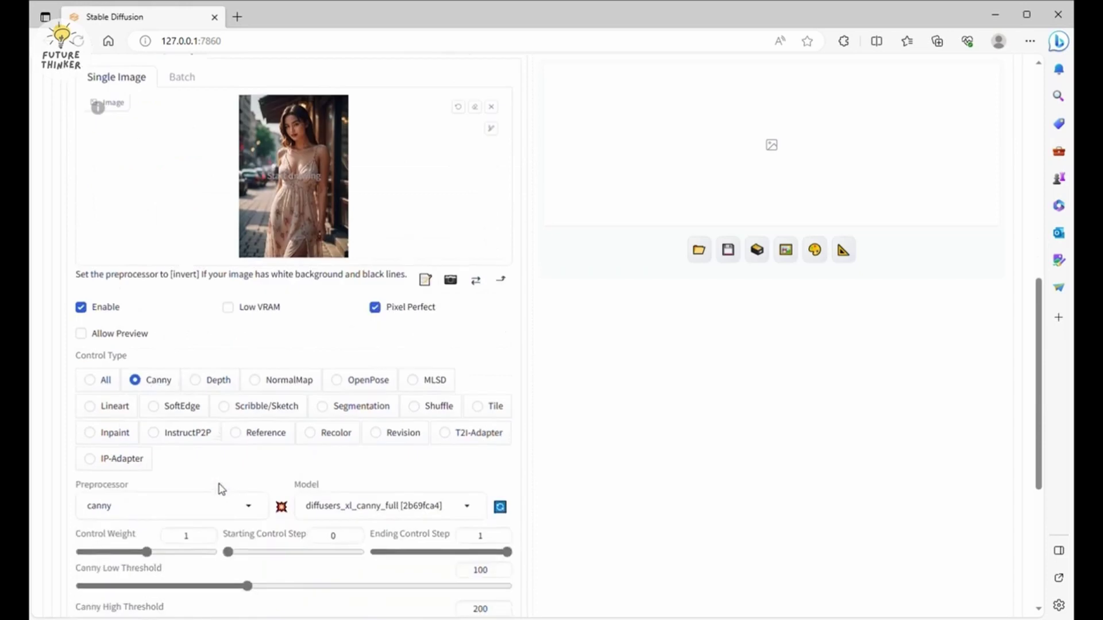
scroll(222, 488, "down", 1)
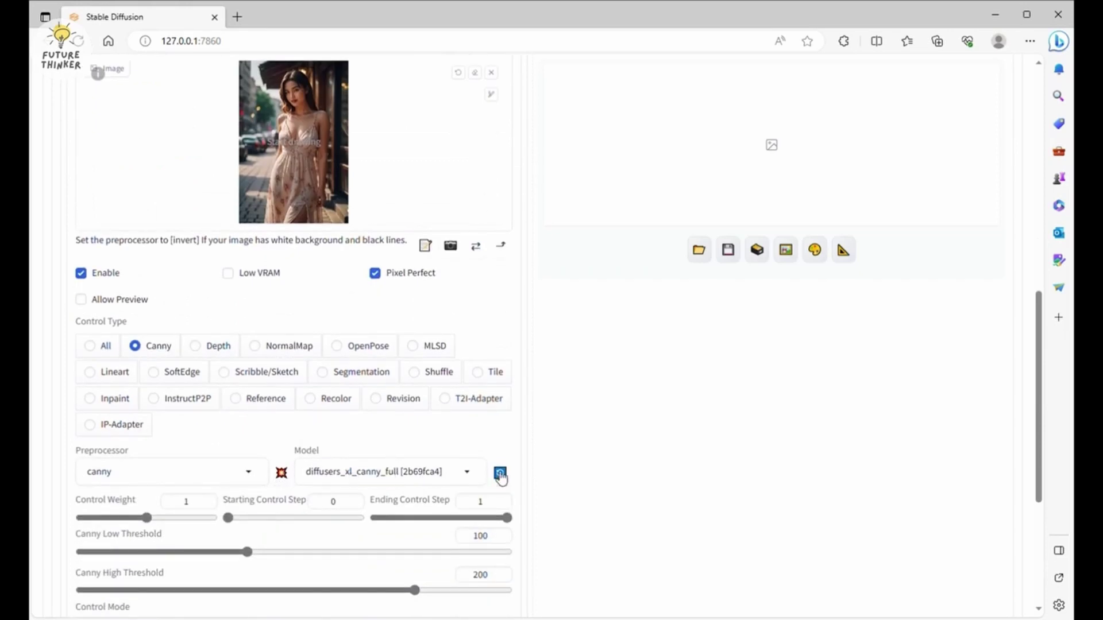
left_click(470, 479)
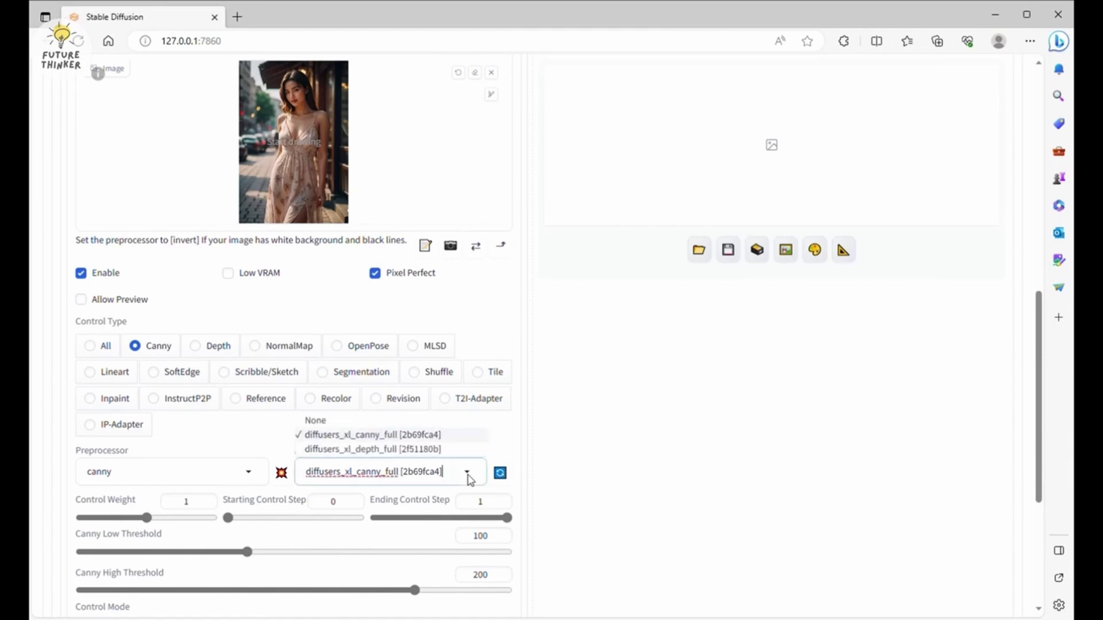
left_click(508, 452)
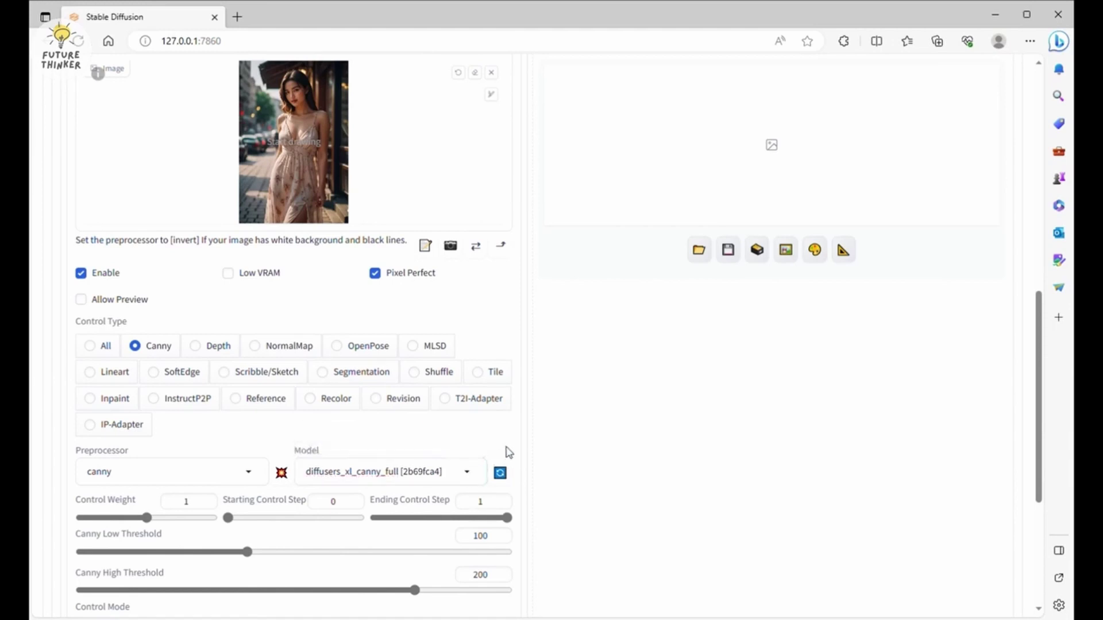
Run the canny preprocessor preview for the control image and set the control mode to "ControlNet is more important"
left_click(282, 472)
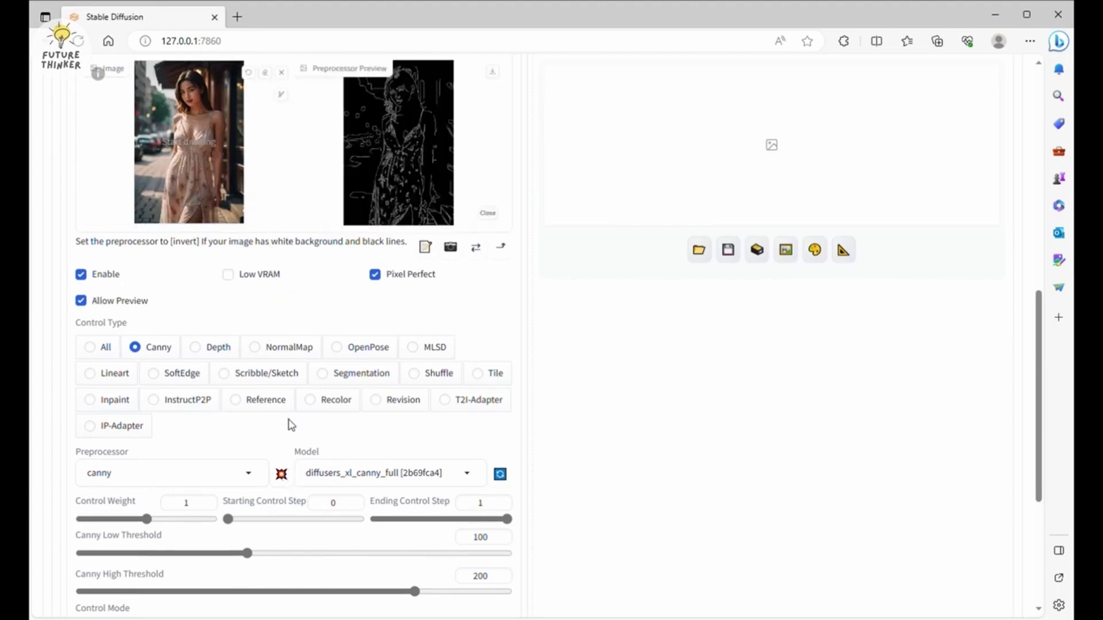
scroll(291, 423, "up", 2)
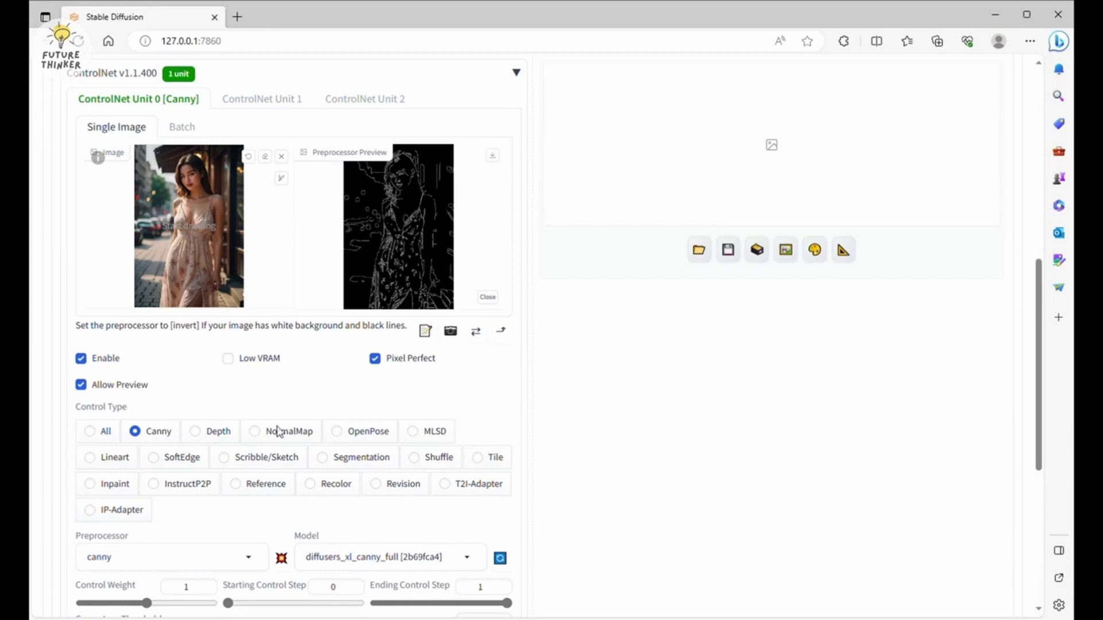
scroll(187, 503, "down", 4)
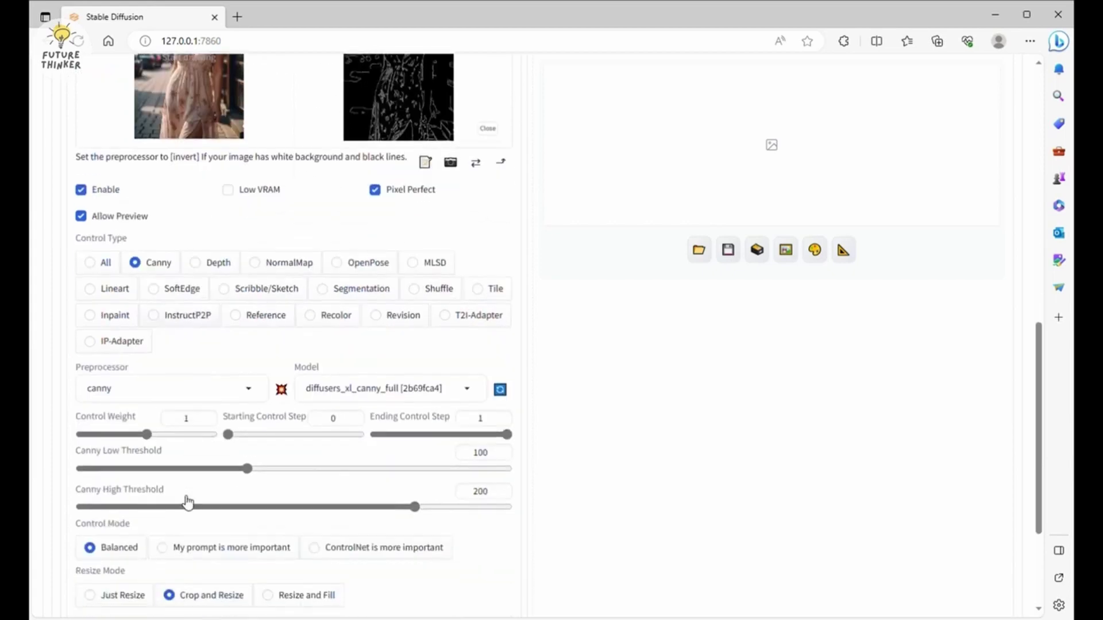
left_click(348, 553)
scroll(519, 585, "down", 2)
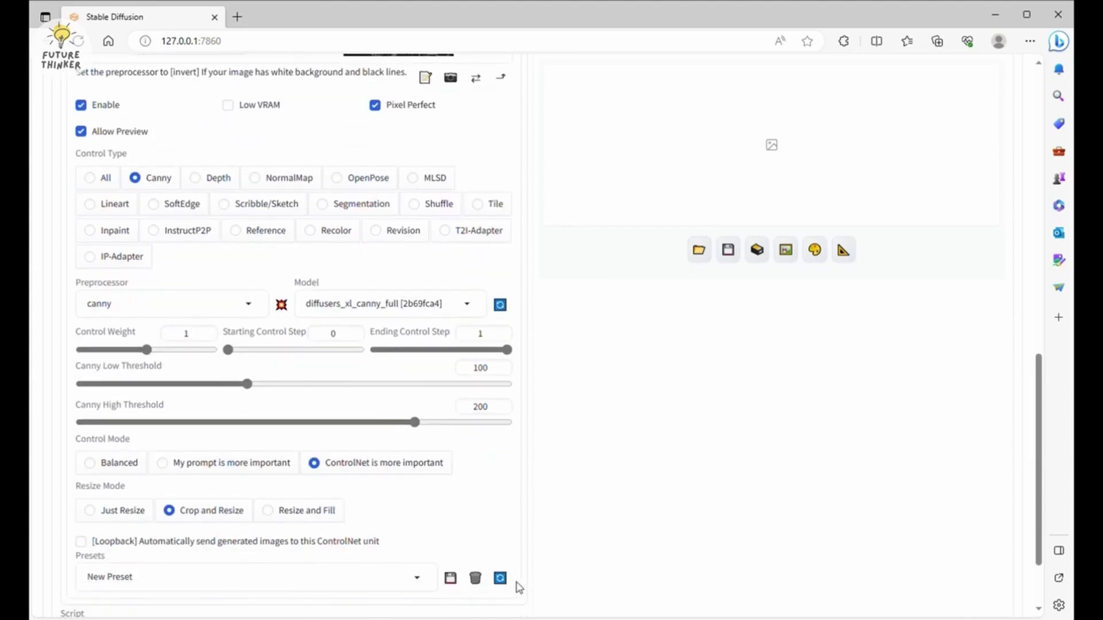
Set the image width to 1024 and the height to 1500, and generate the image
scroll(519, 586, "up", 15)
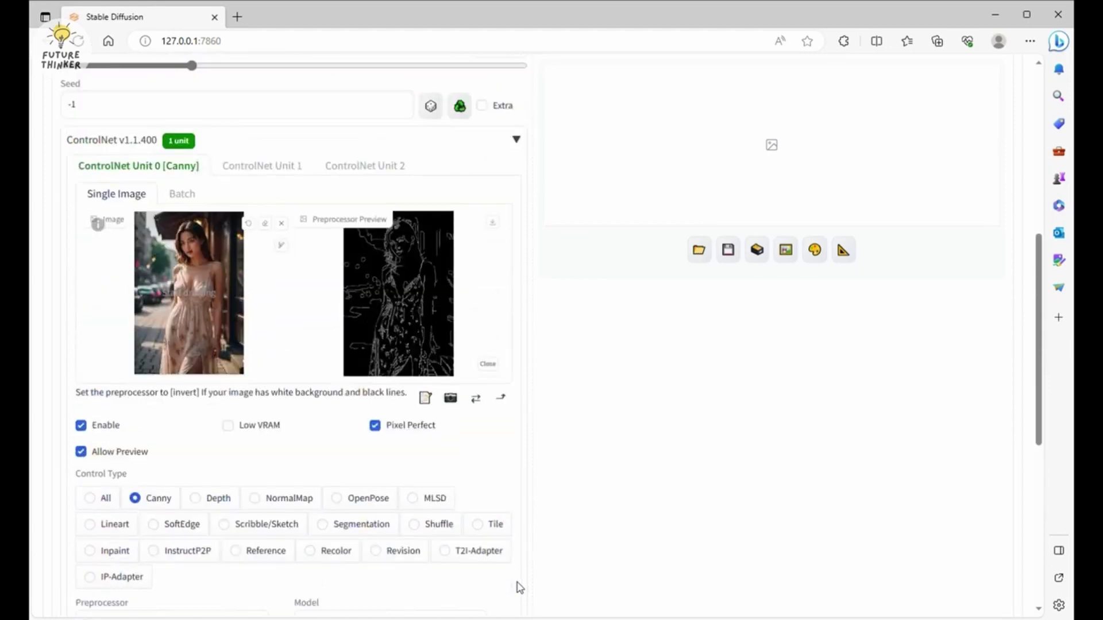
double_click(327, 415)
type("1024")
key("Tab")
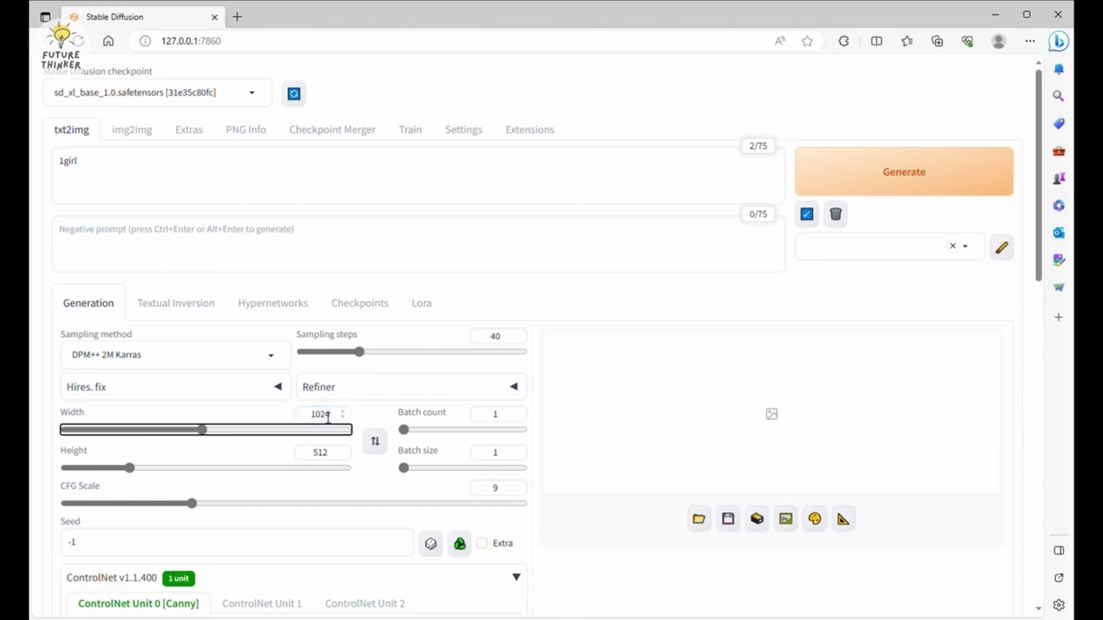
double_click(327, 454)
type("1500")
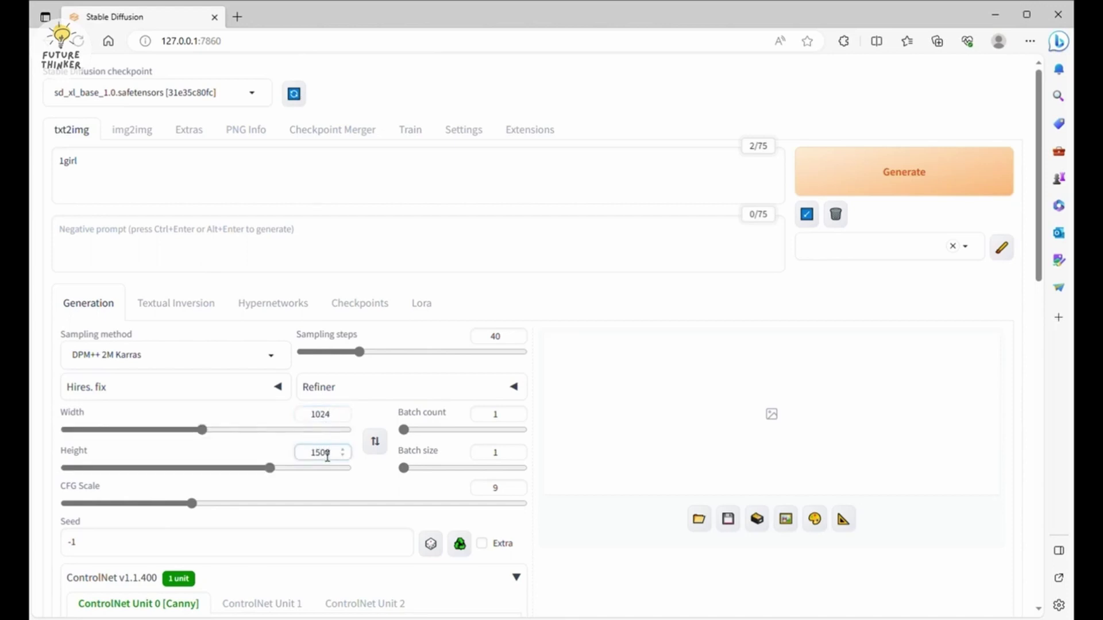
left_click(900, 181)
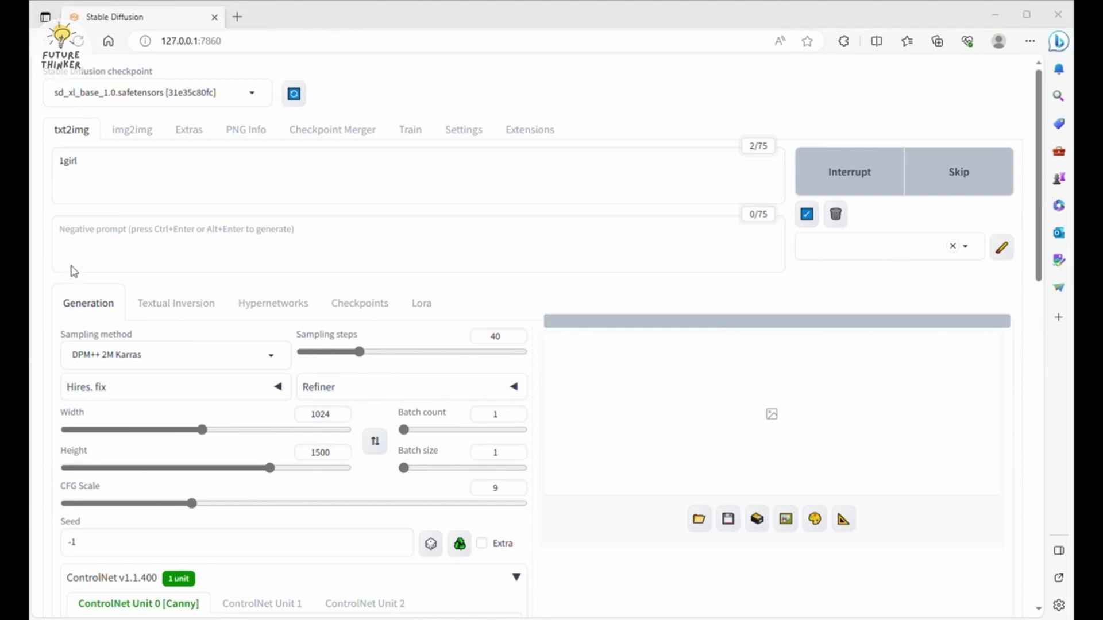
left_click(665, 16)
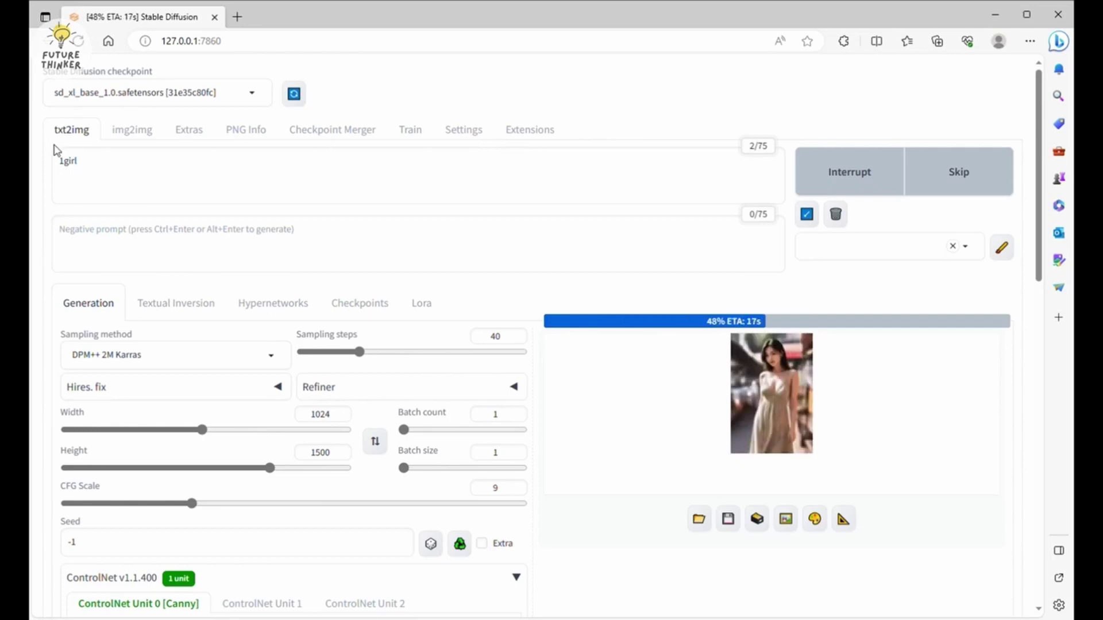
View the canny edge map in the output gallery, then return to the generated image
scroll(643, 255, "down", 1)
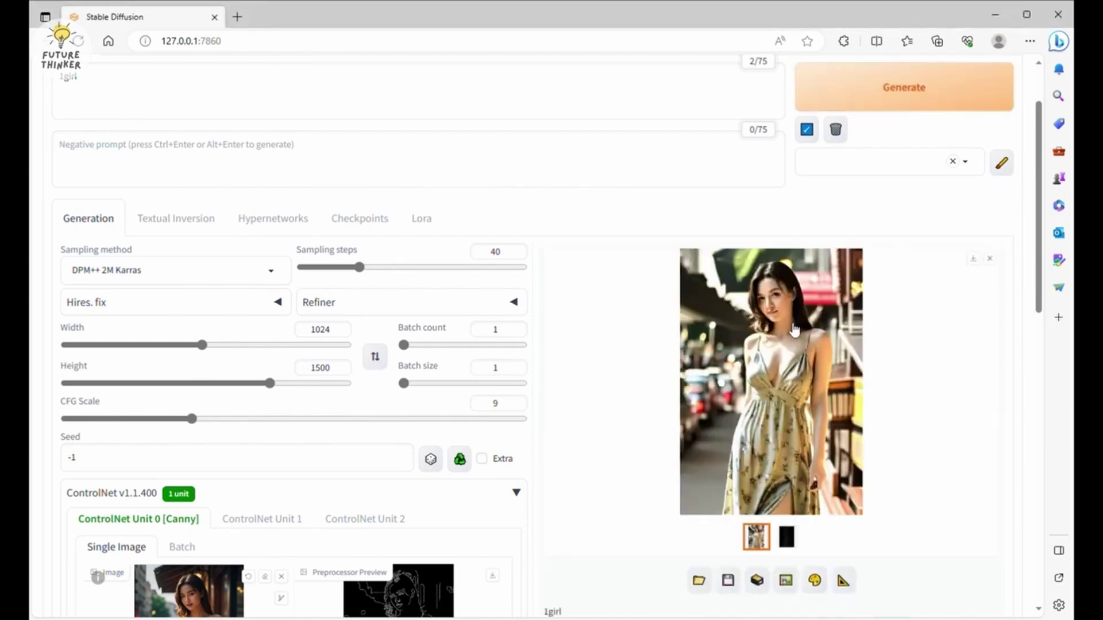
left_click(787, 537)
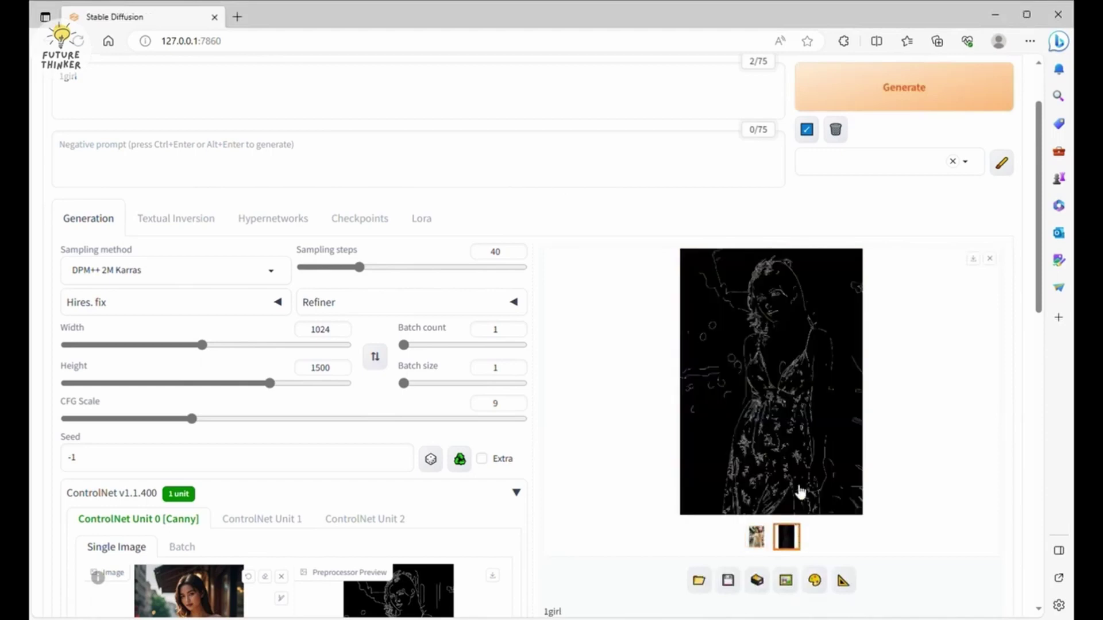
left_click(756, 537)
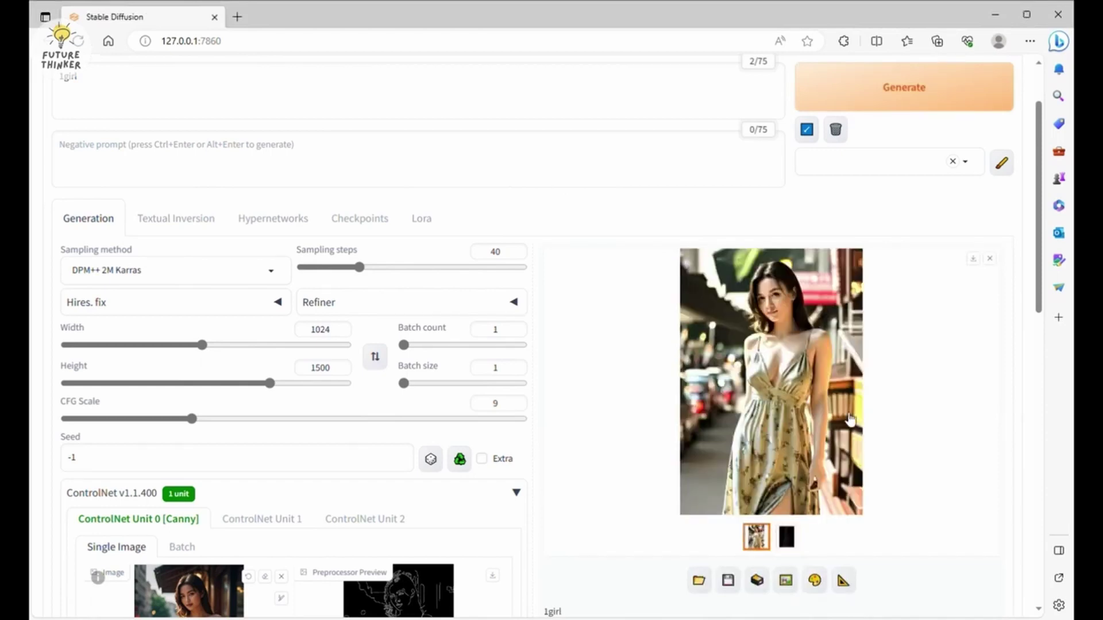
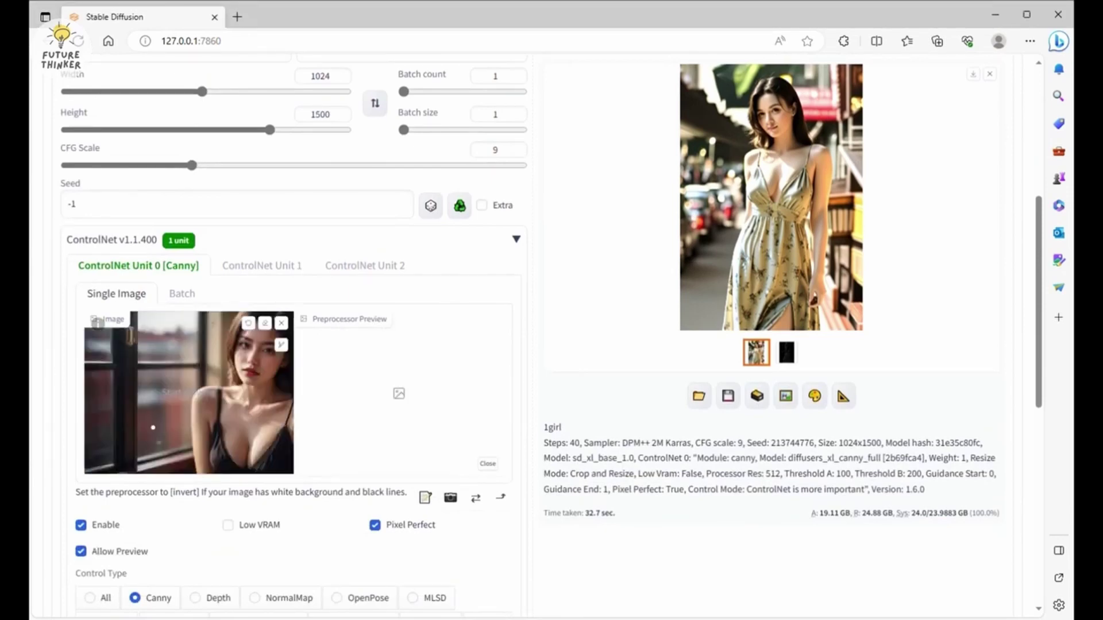
Set the image size to 1500 wide by 1024 high for the window portrait and generate with ControlNet Unit 0 on Depth
double_click(320, 113)
scroll(357, 121, "up", 5)
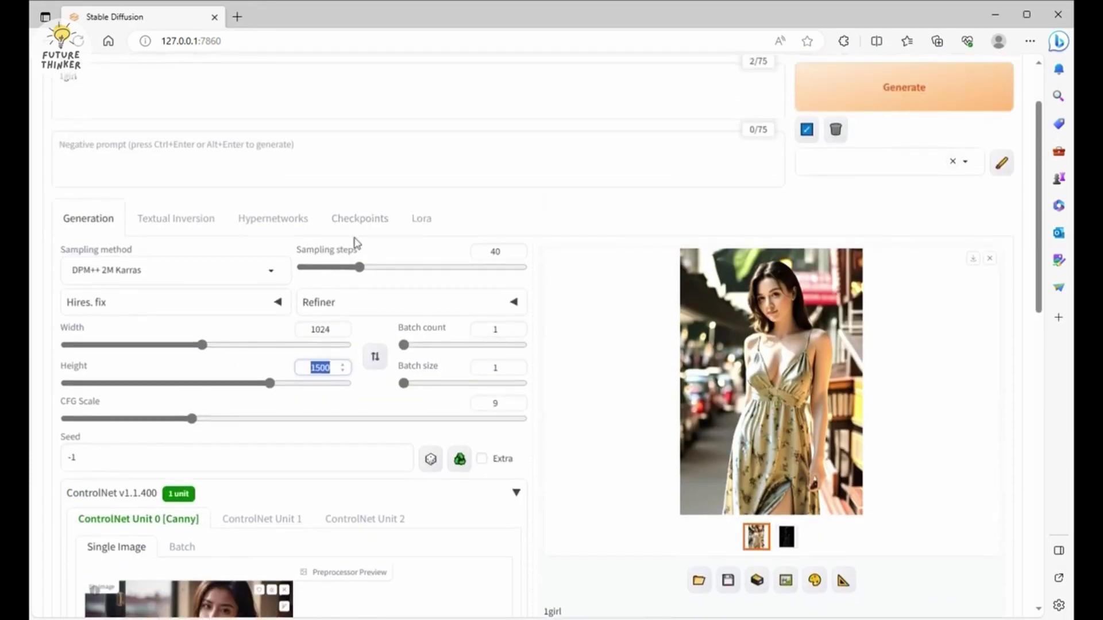
left_click(322, 334)
double_click(322, 333)
type("1")
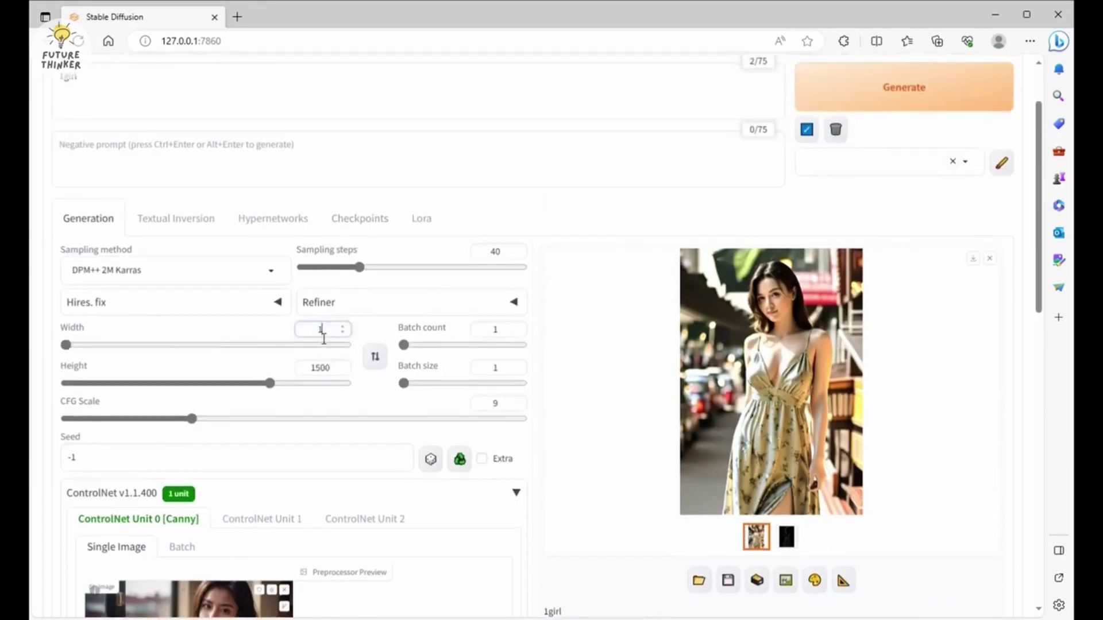
type("500")
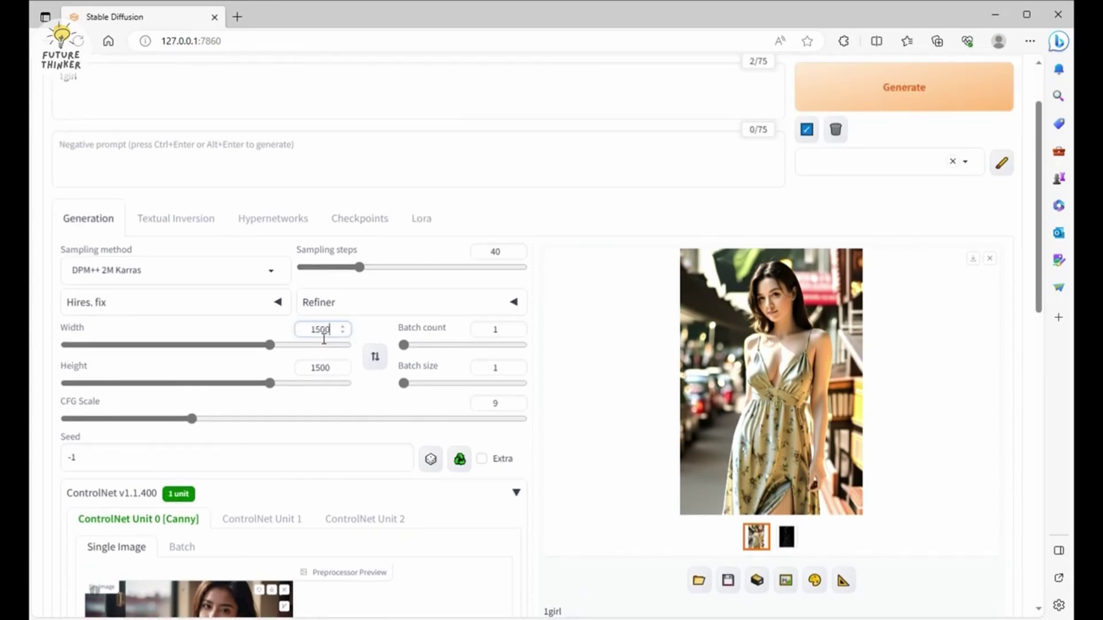
scroll(849, 172, "up", 2)
left_click(849, 172)
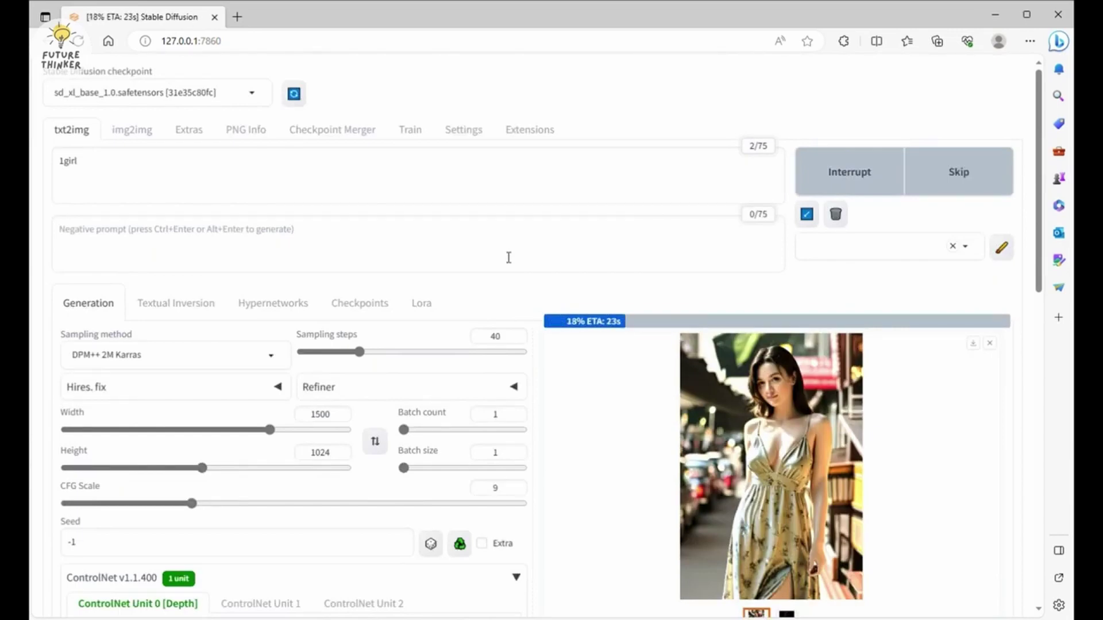
Switch ControlNet Unit 0 back to Canny and generate the window portrait again
scroll(508, 258, "down", 3)
scroll(501, 266, "down", 2)
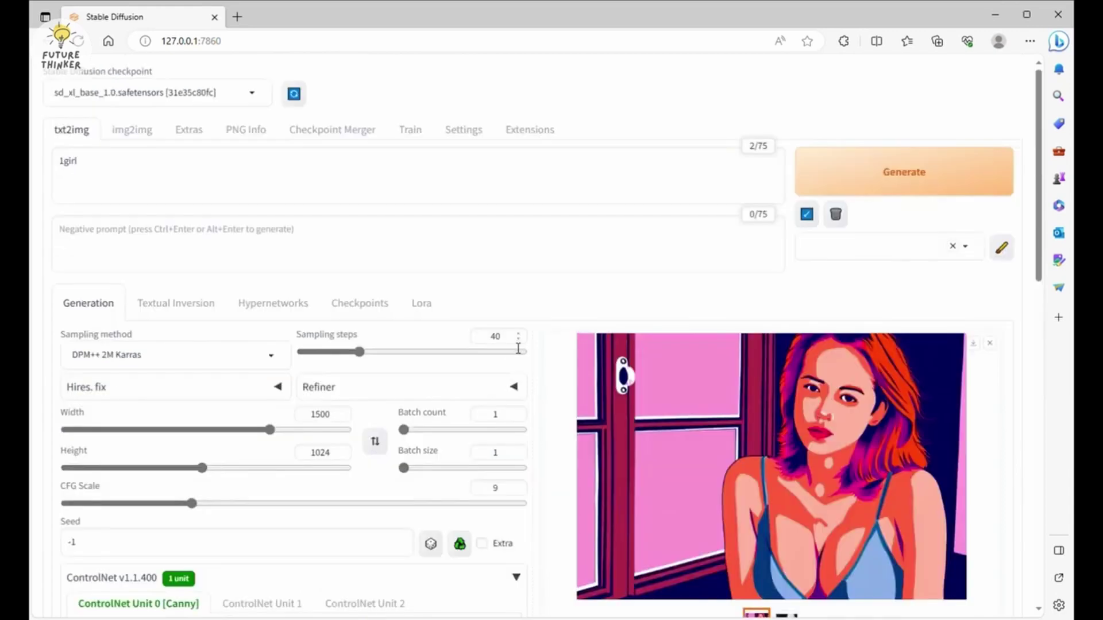
left_click(808, 187)
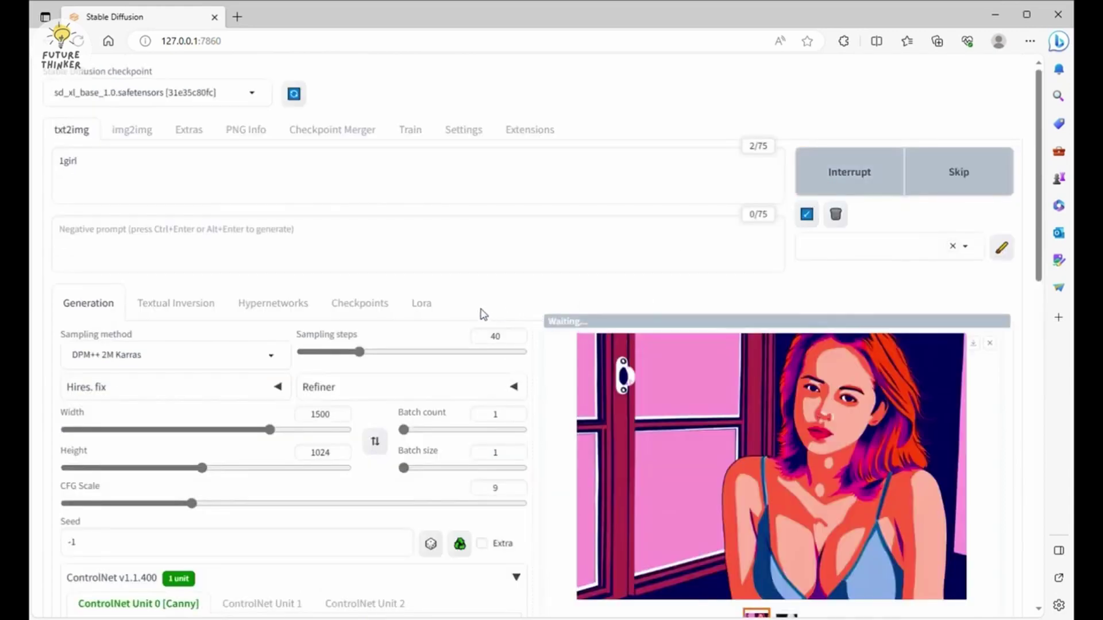
scroll(480, 318, "down", 2)
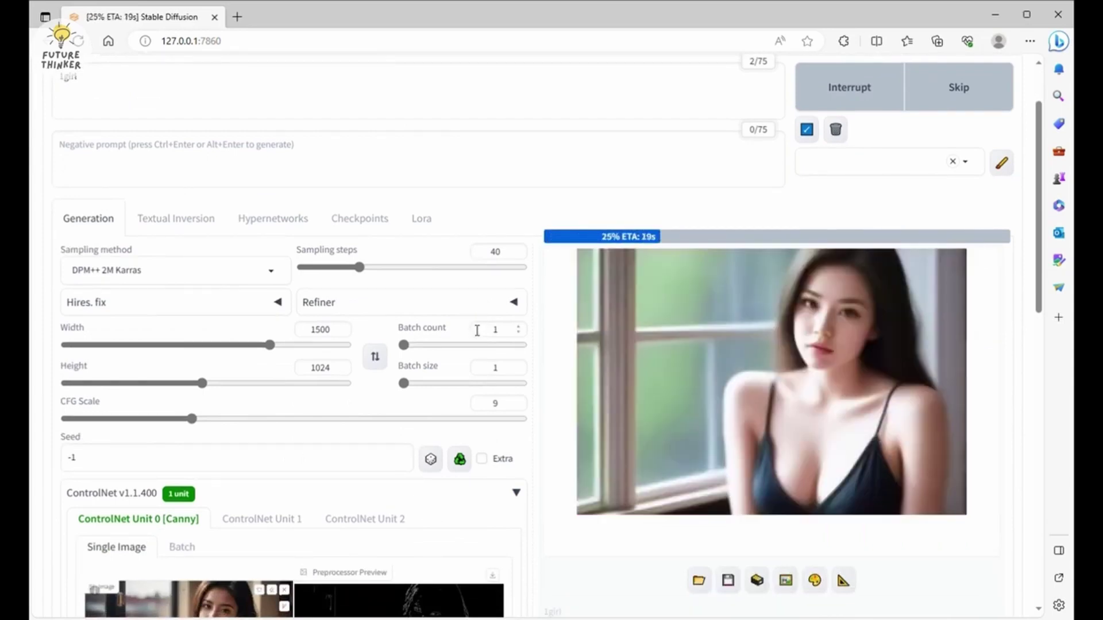
Compare the generated window portrait with its reference photo and canny preview, and review the ControlNet Unit 0 settings
scroll(476, 331, "down", 3)
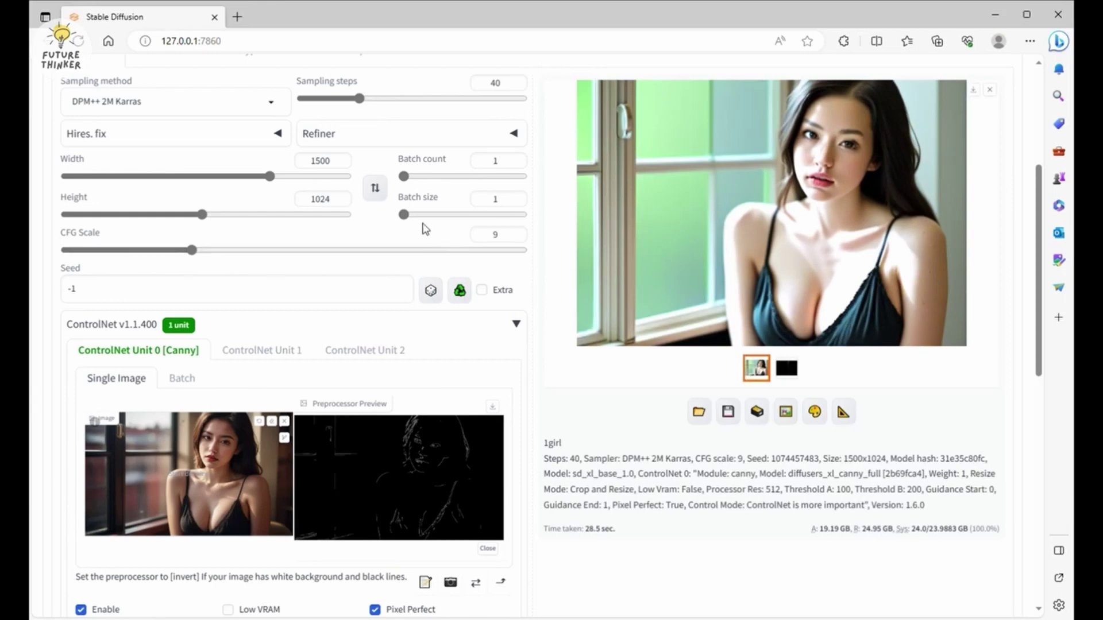
scroll(425, 229, "down", 4)
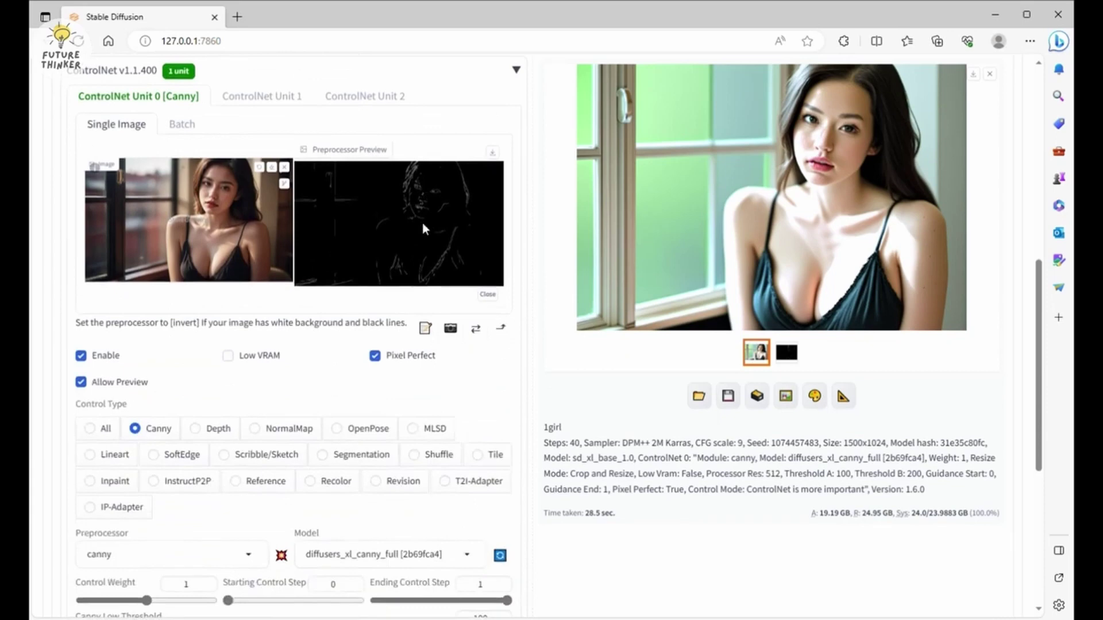
scroll(422, 223, "down", 1)
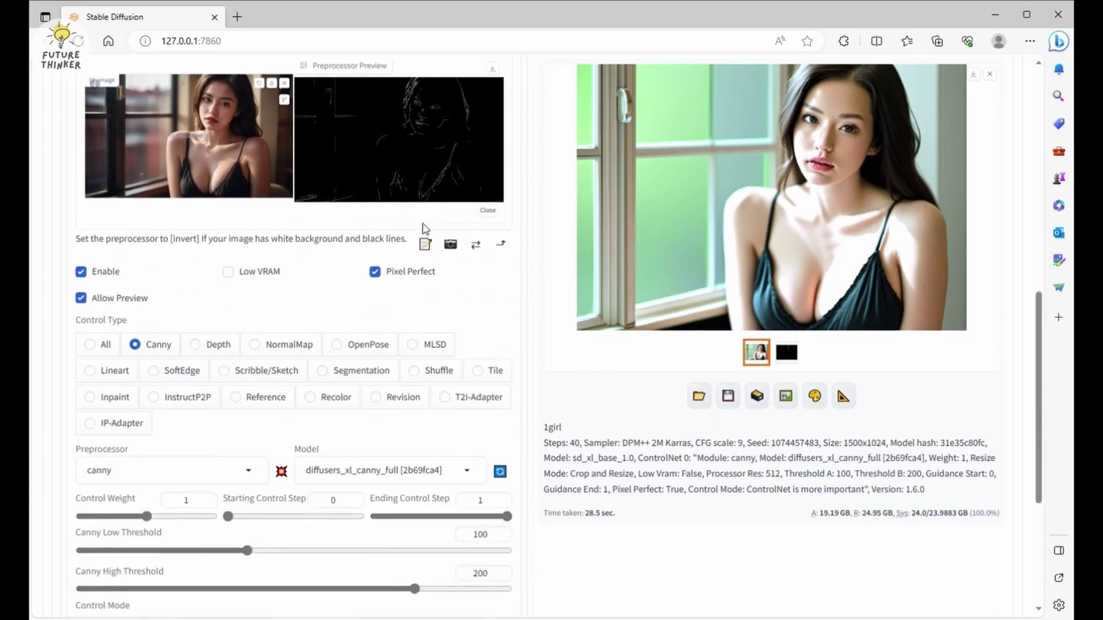
scroll(425, 285, "up", 1)
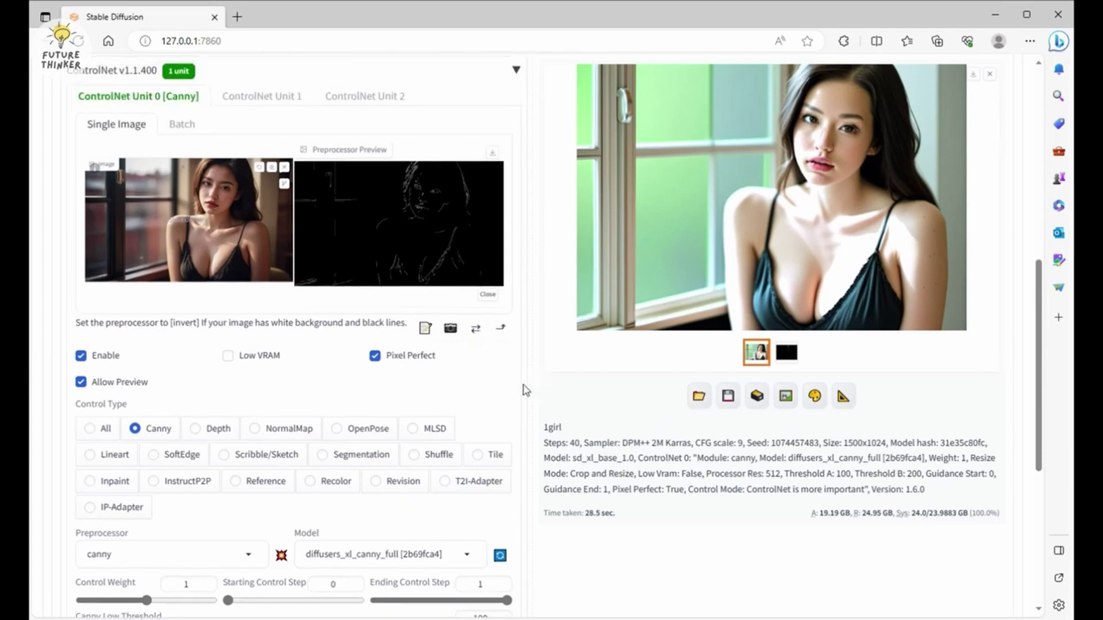
scroll(524, 389, "down", 2)
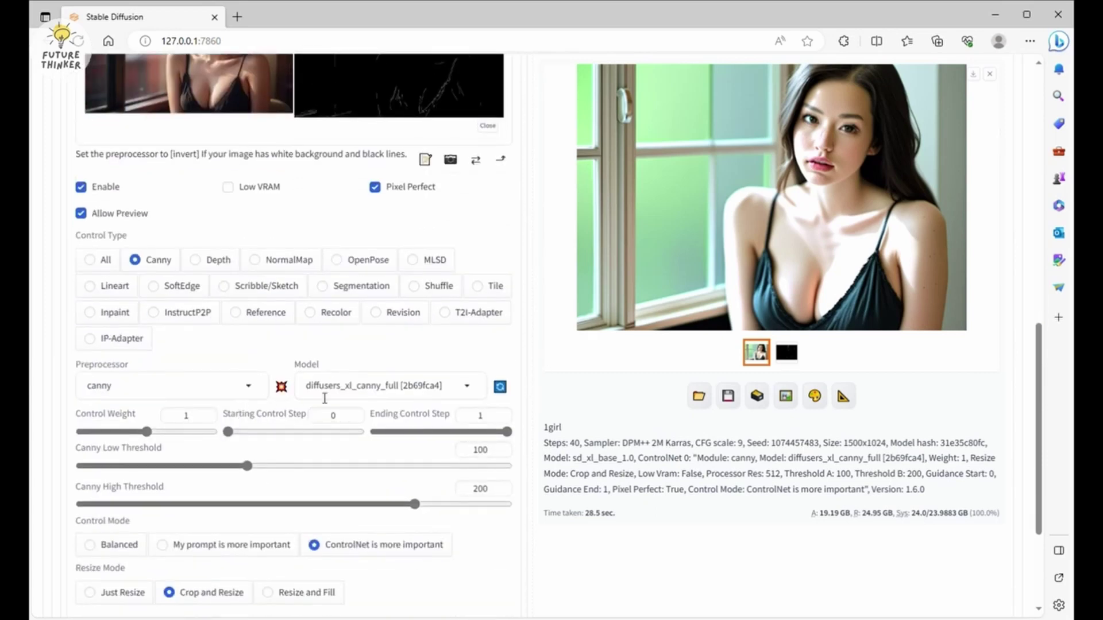
Expand the Refiner section and choose sd_xl_refiner_1.0.safetensors as its checkpoint
scroll(448, 366, "up", 10)
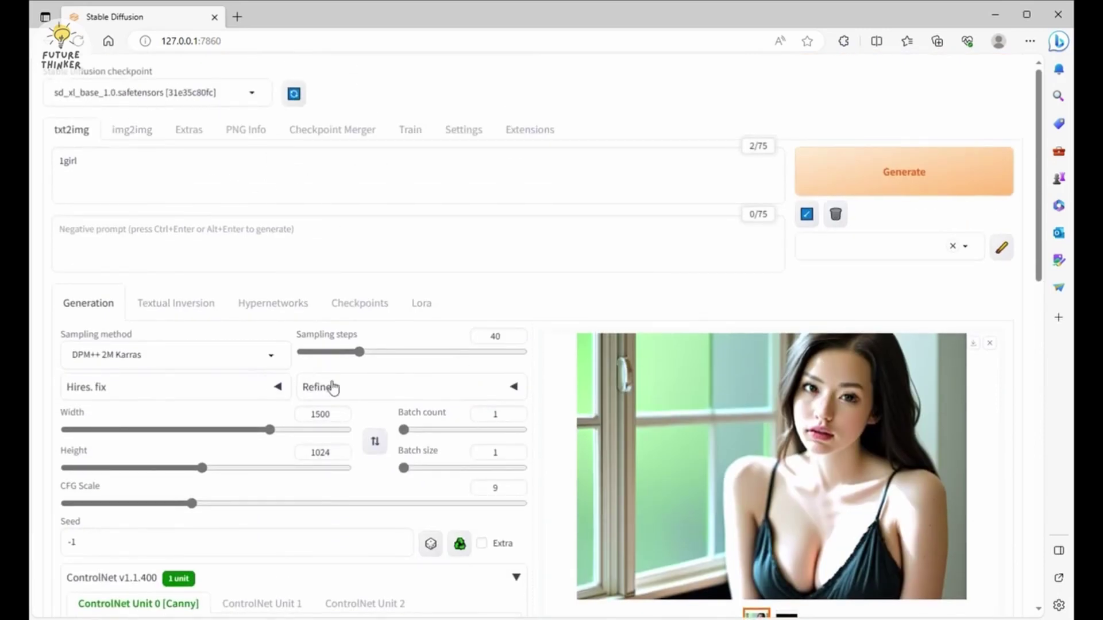
left_click(359, 394)
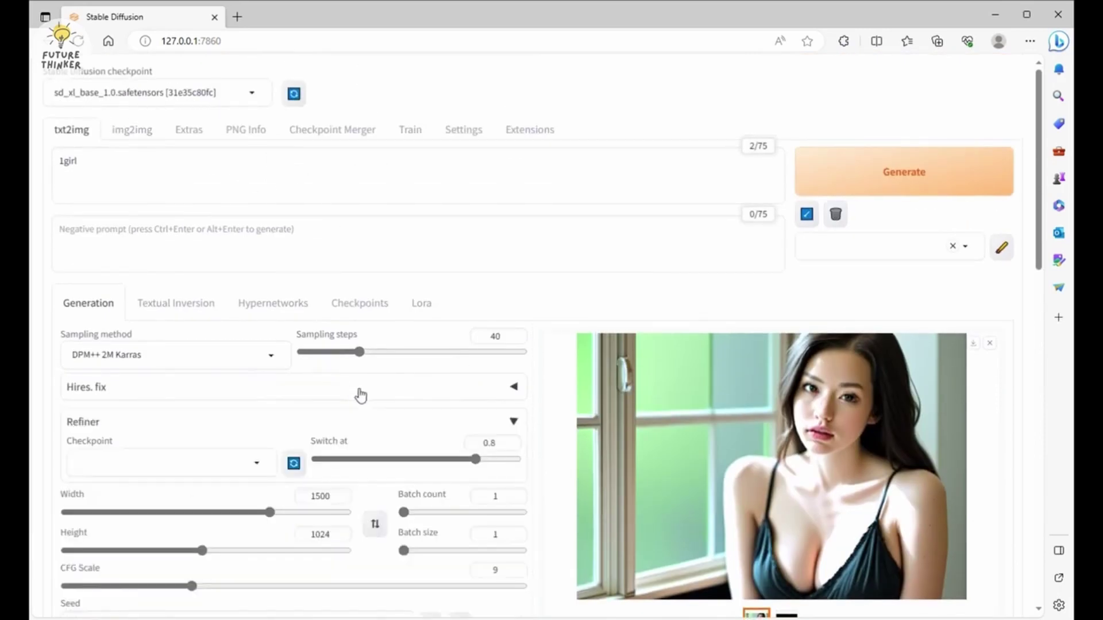
left_click(254, 463)
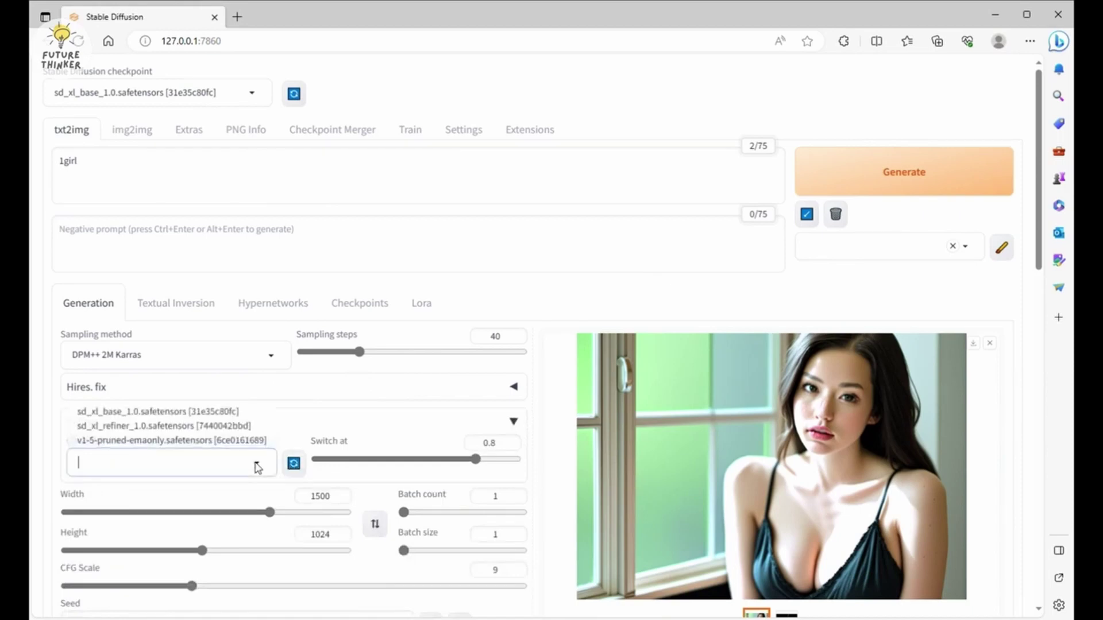
left_click(138, 428)
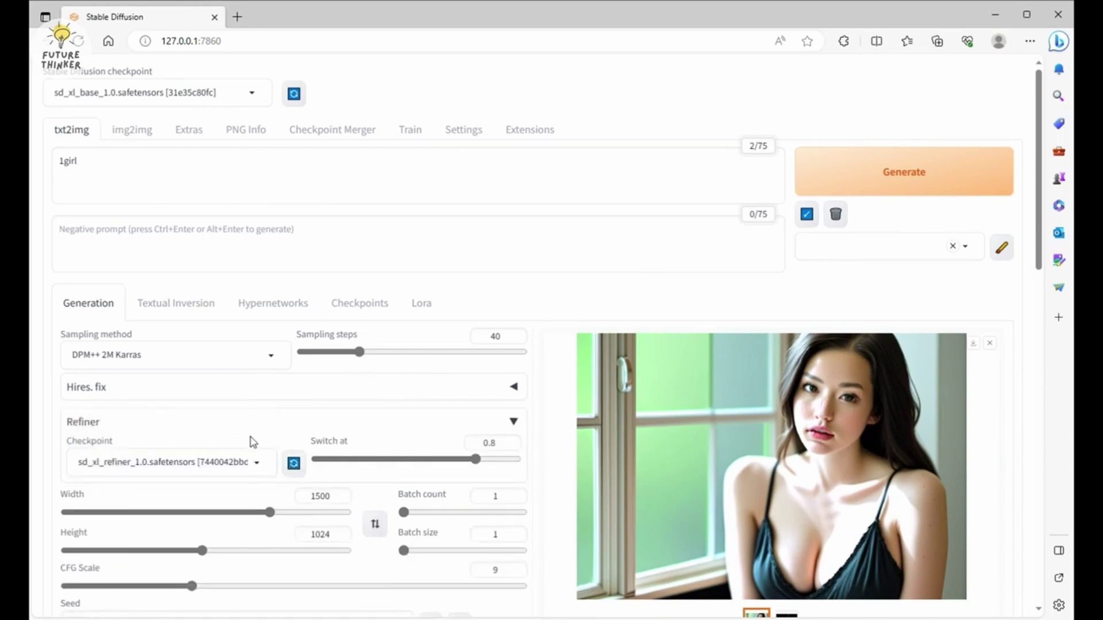
Extend the positive prompt after "1girl" with a comma and "ultra realistic"
left_click(297, 193)
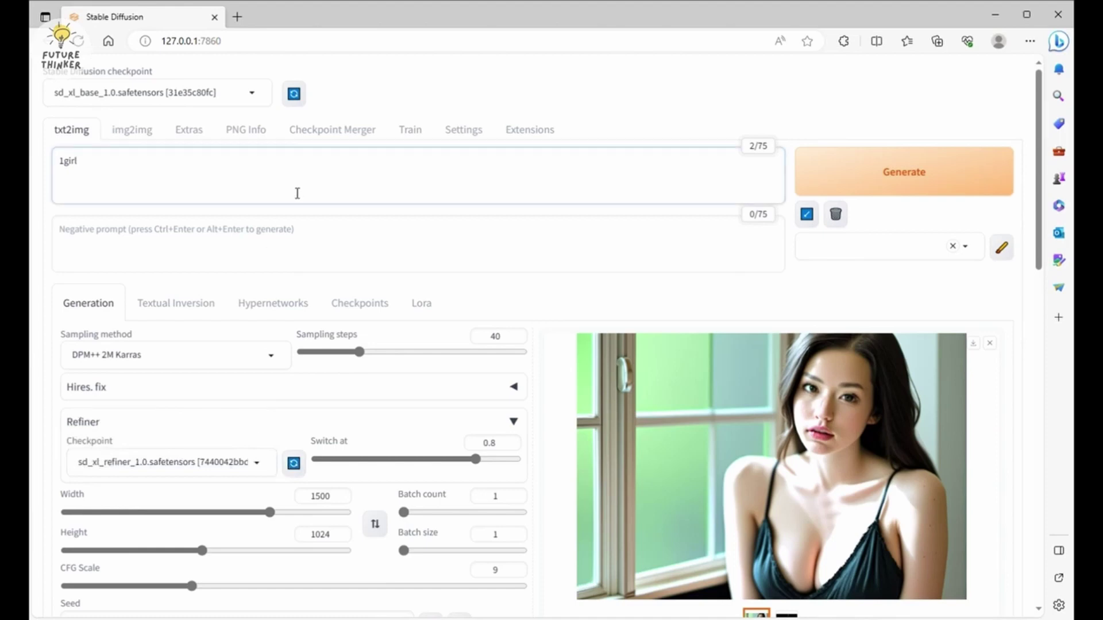
type(",")
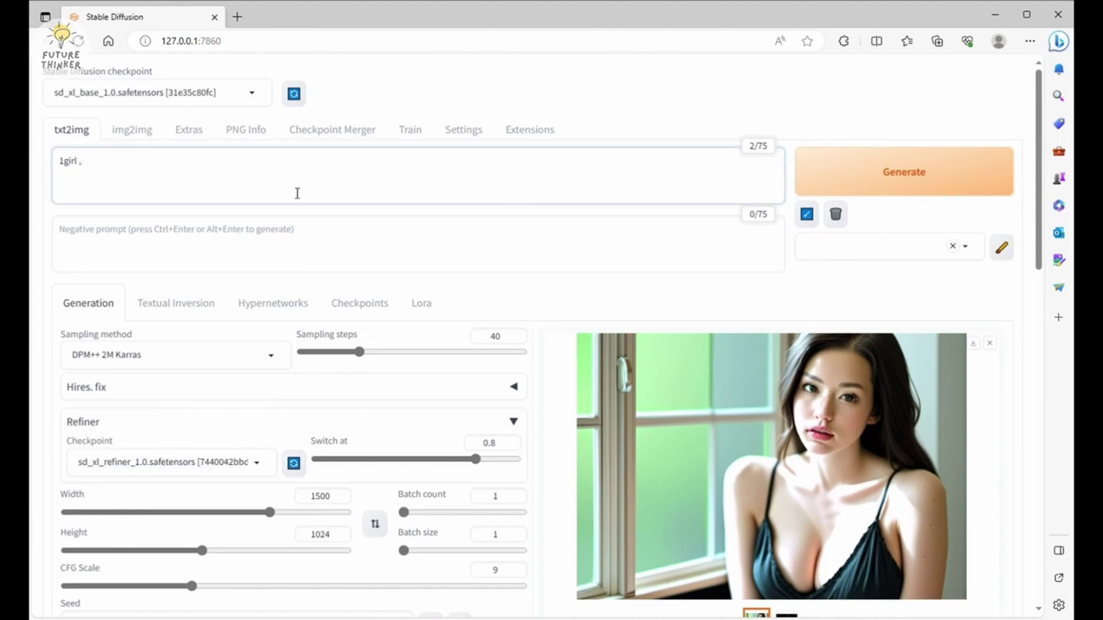
type(" ultra")
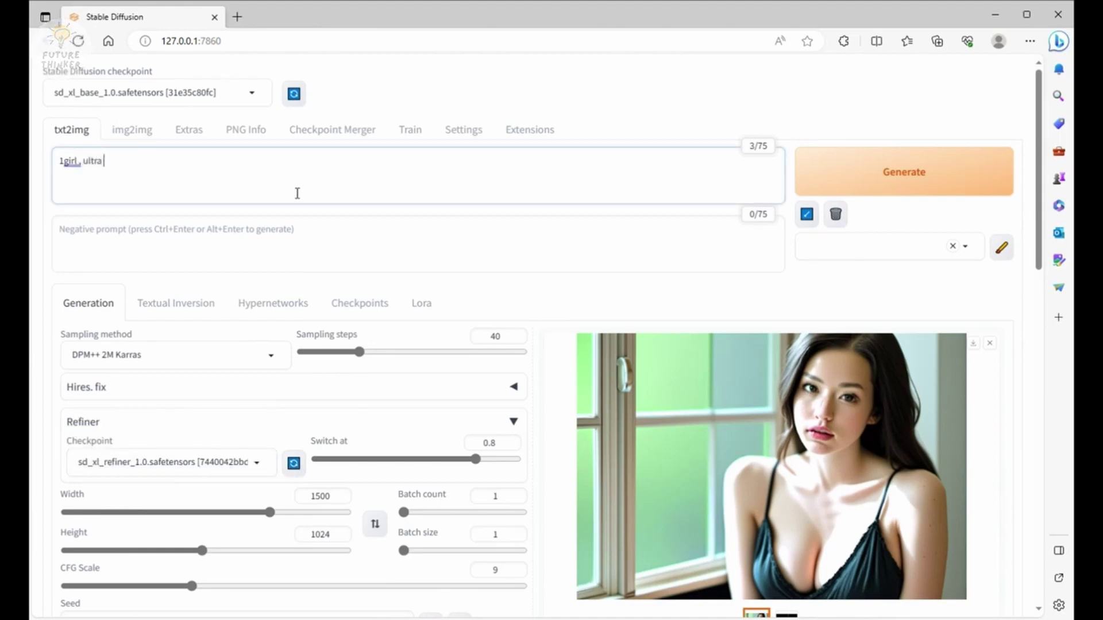
type(" realis")
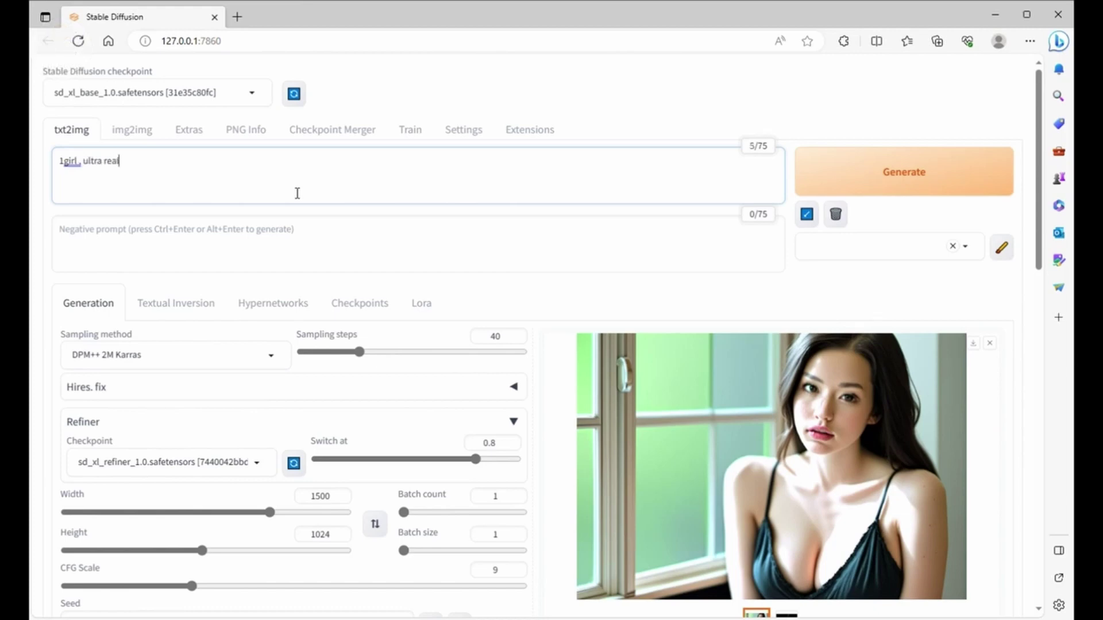
type("tic")
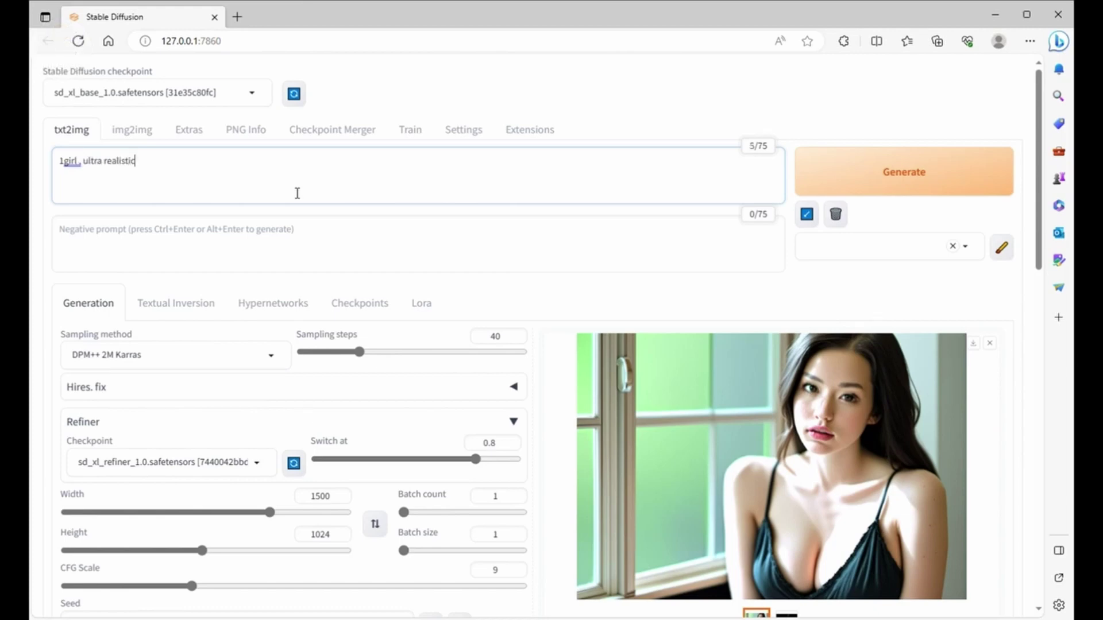